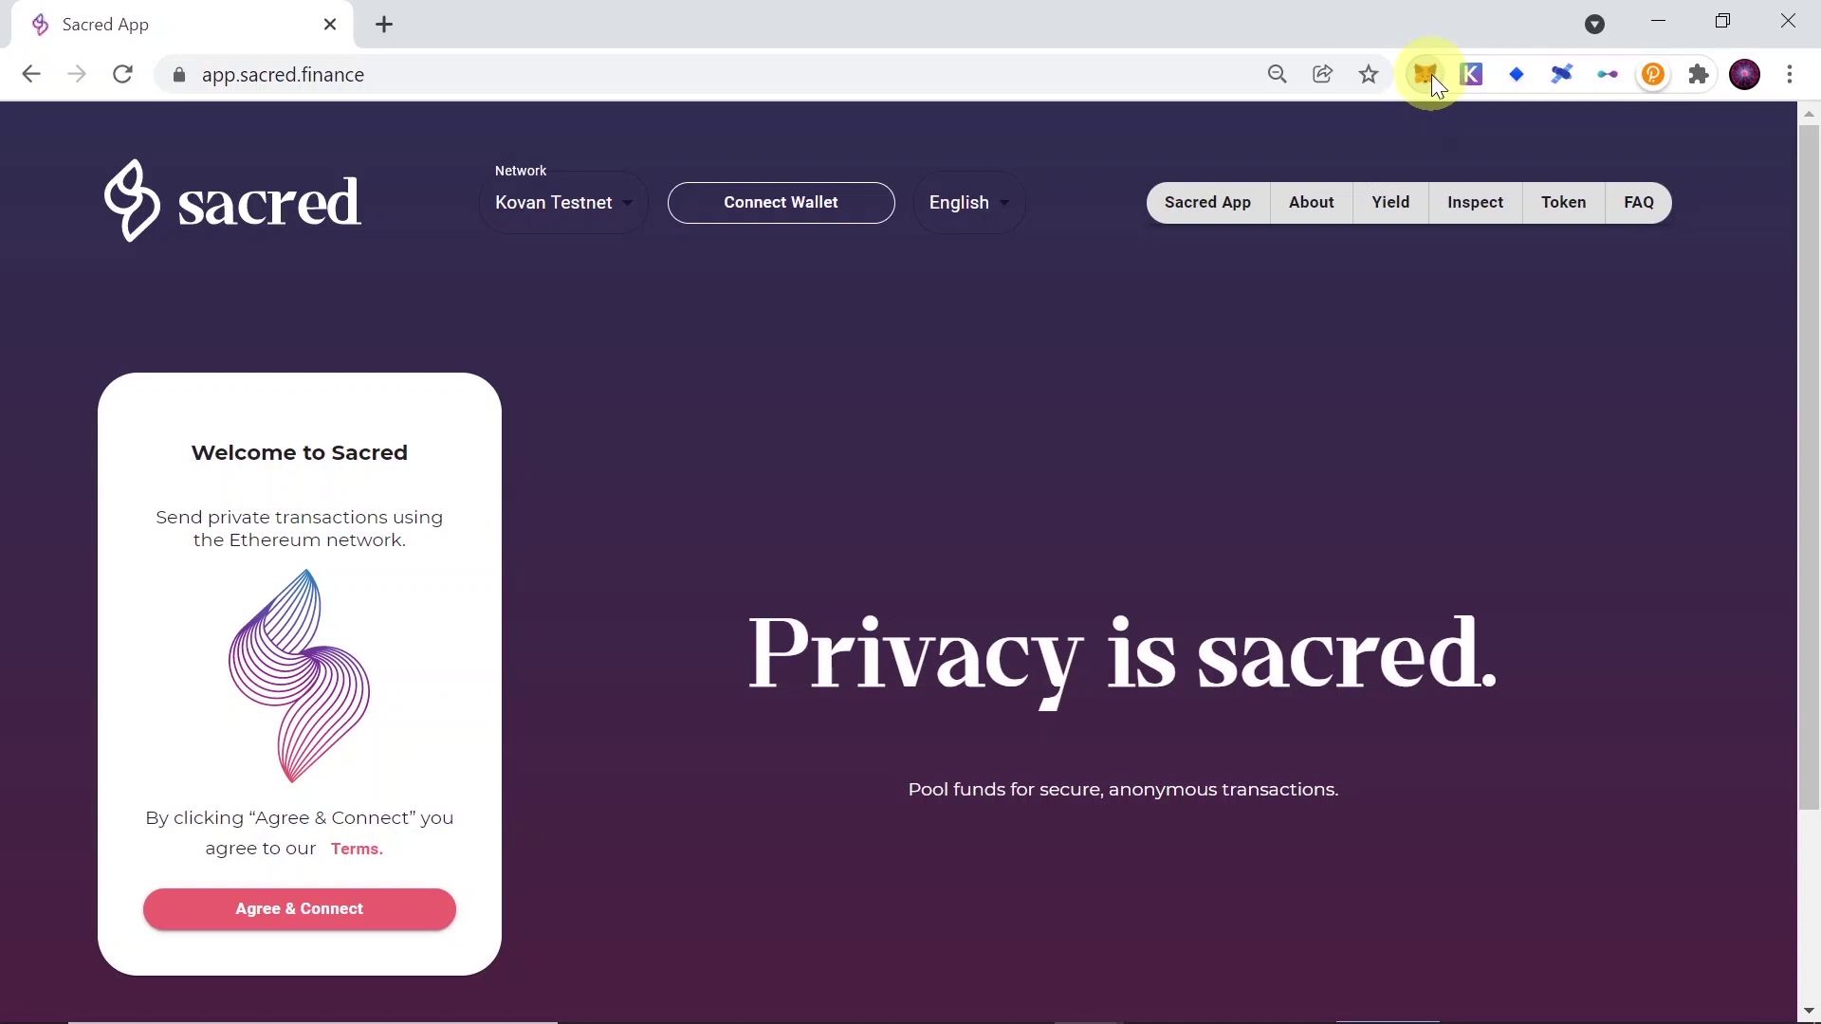
- Open the MetaMask extension popup over the Sacred app on Kovan Testnet
click(1427, 76)
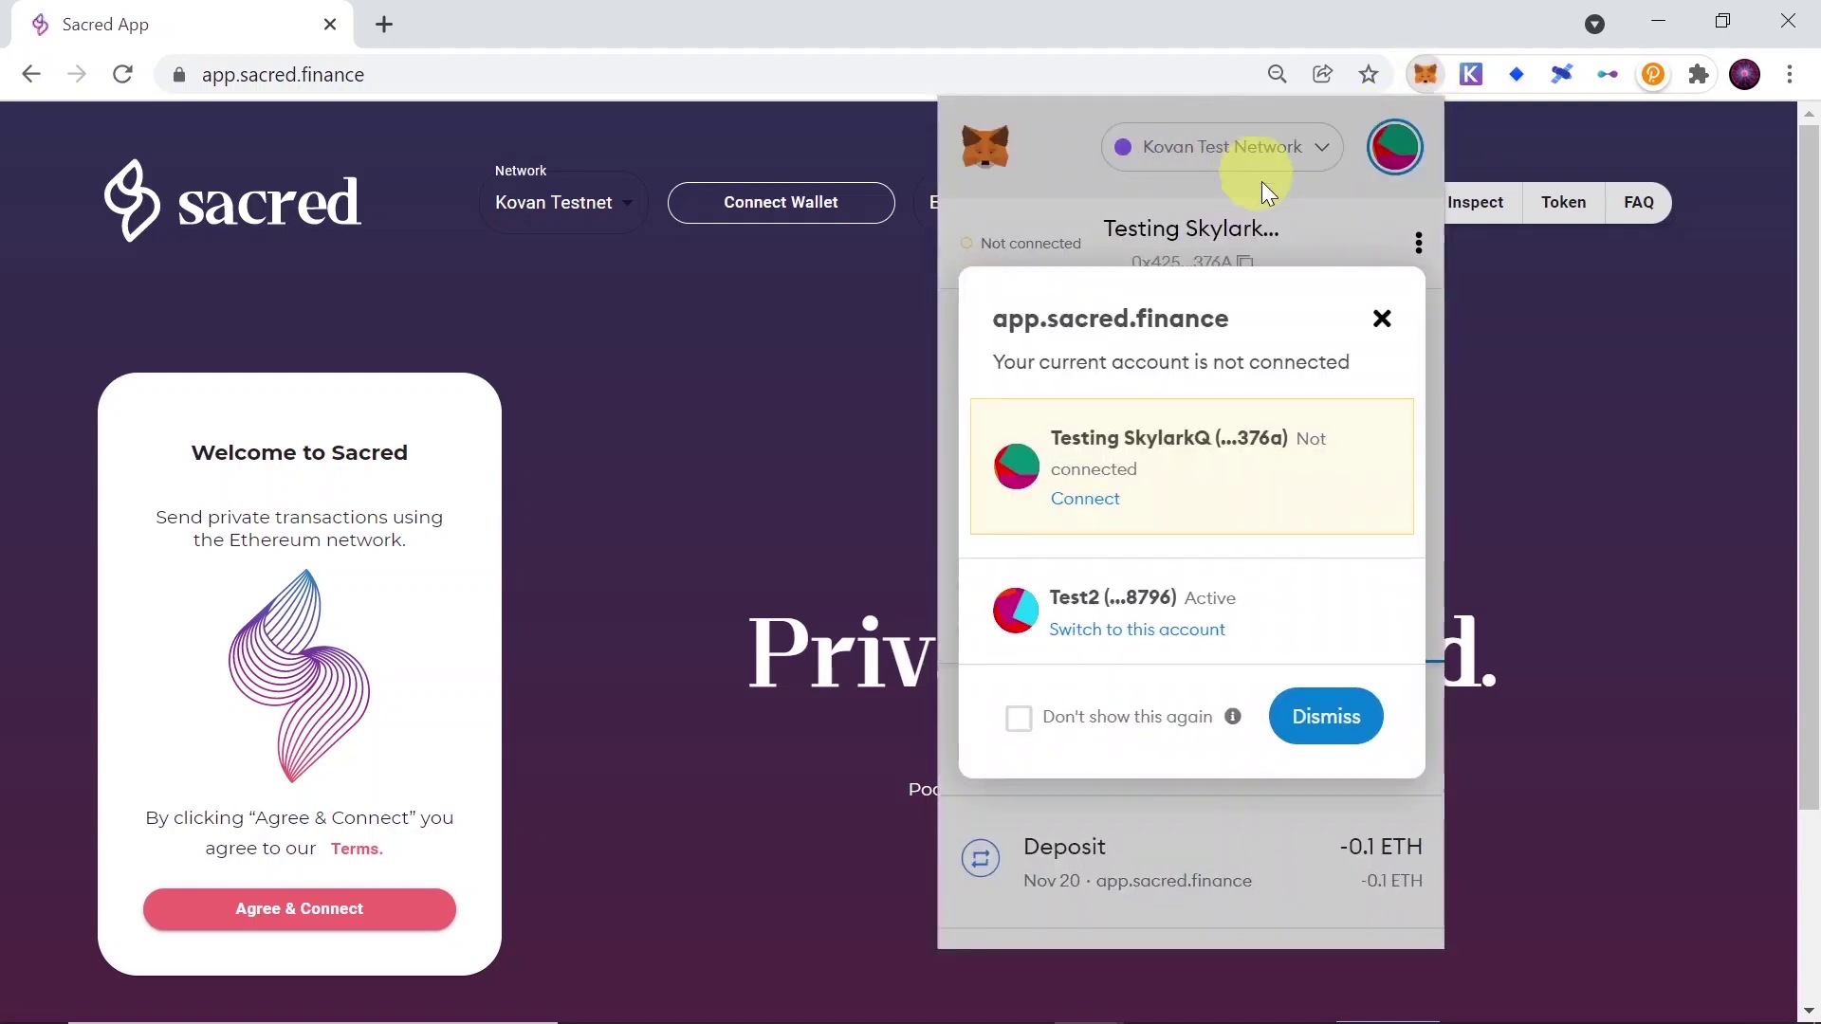
- Dismiss the not-connected notice and keep MetaMask on Kovan Test Network
click(1382, 318)
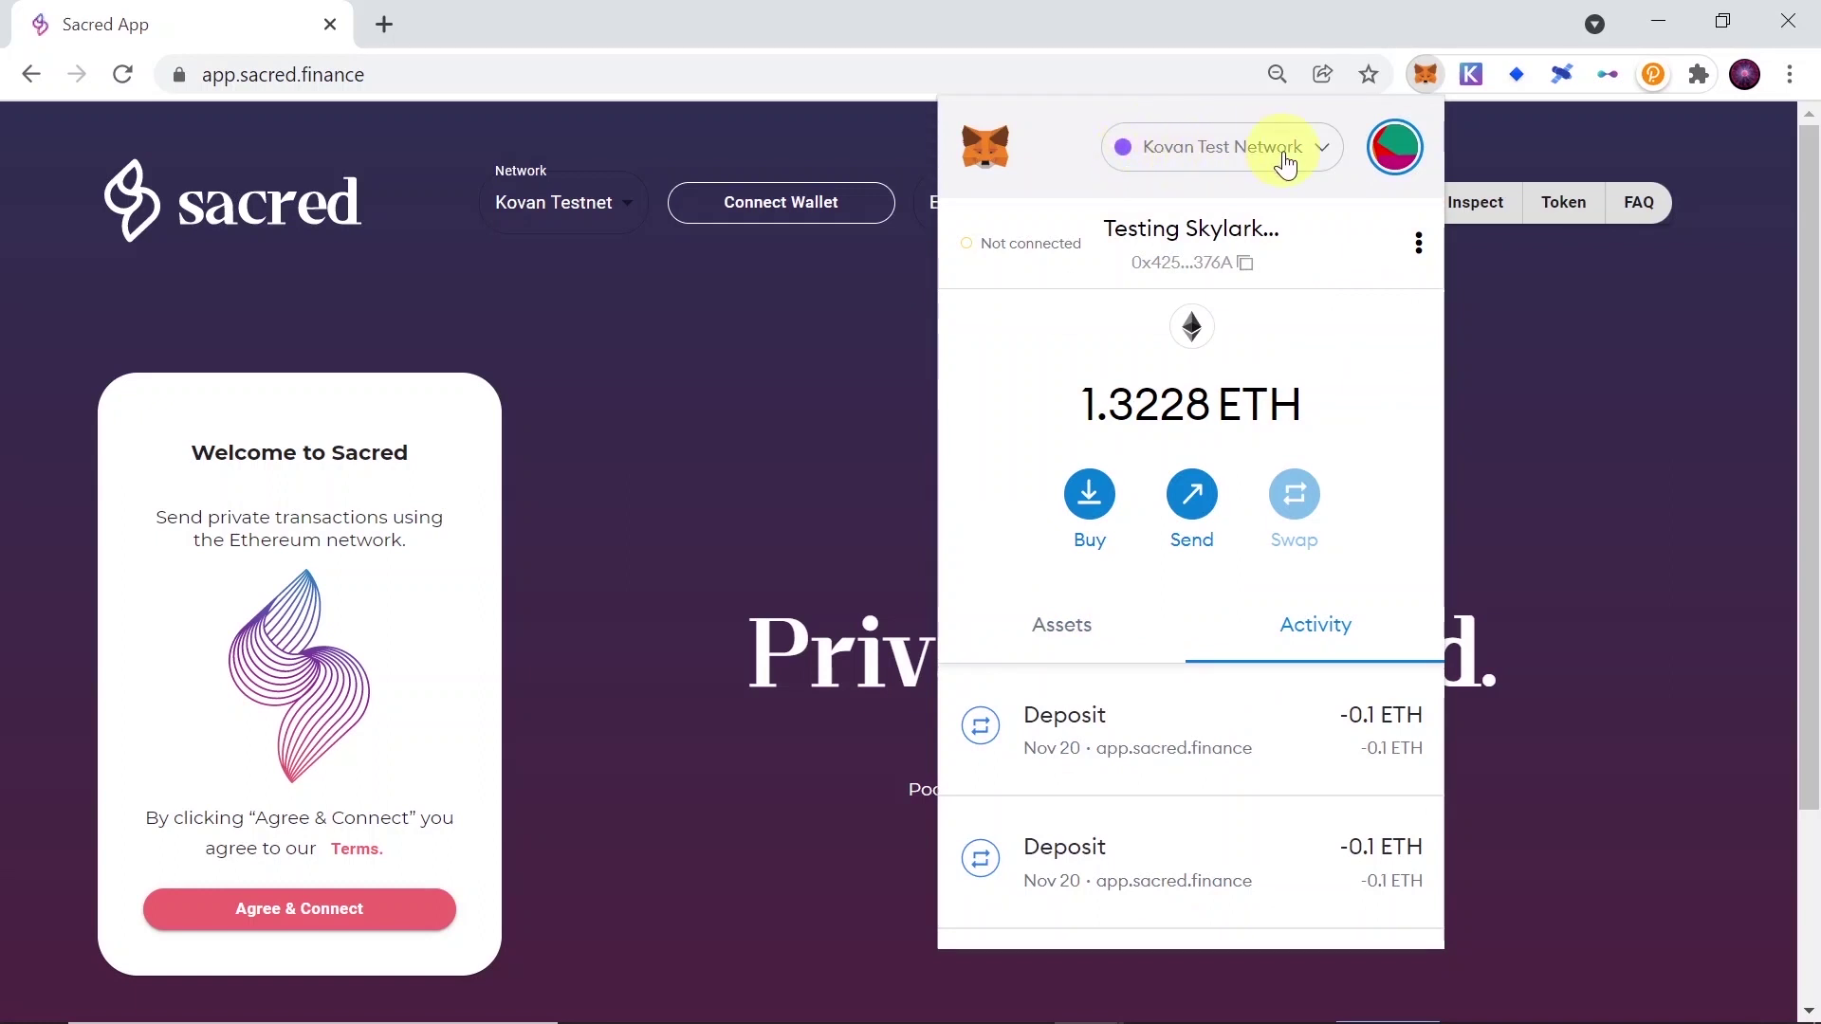
click(1284, 158)
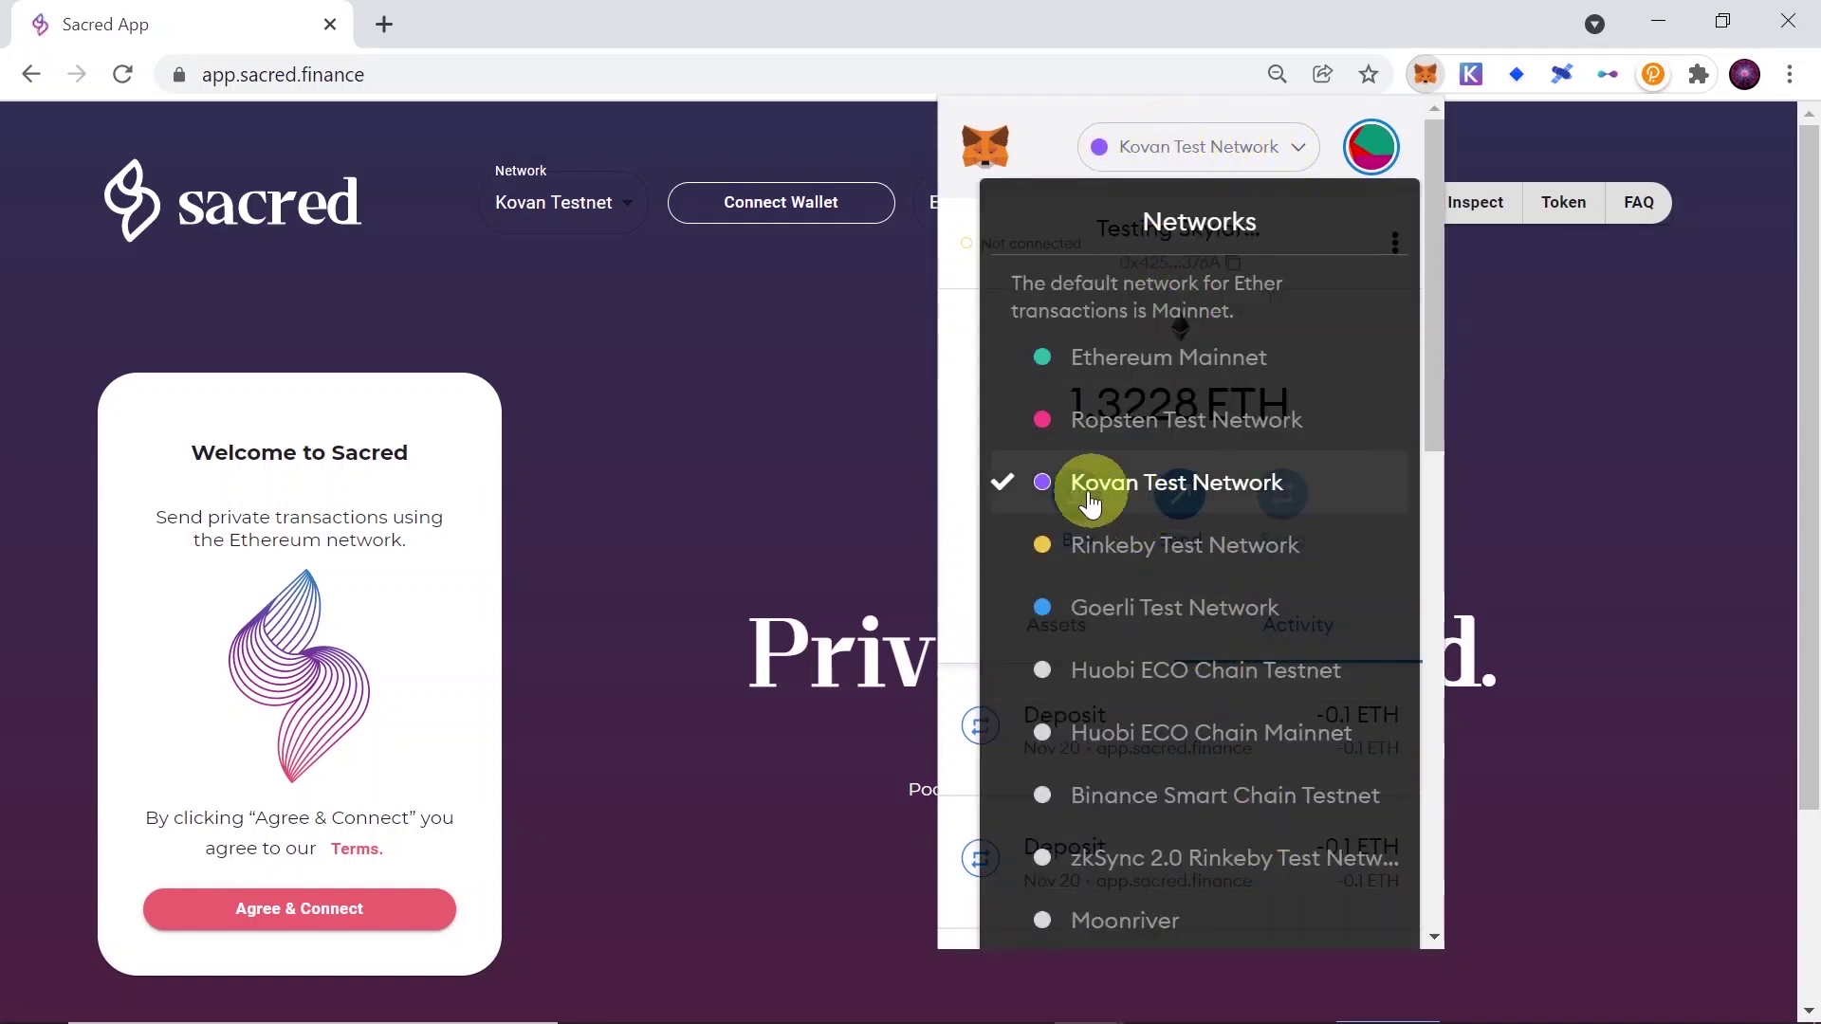
click(1188, 517)
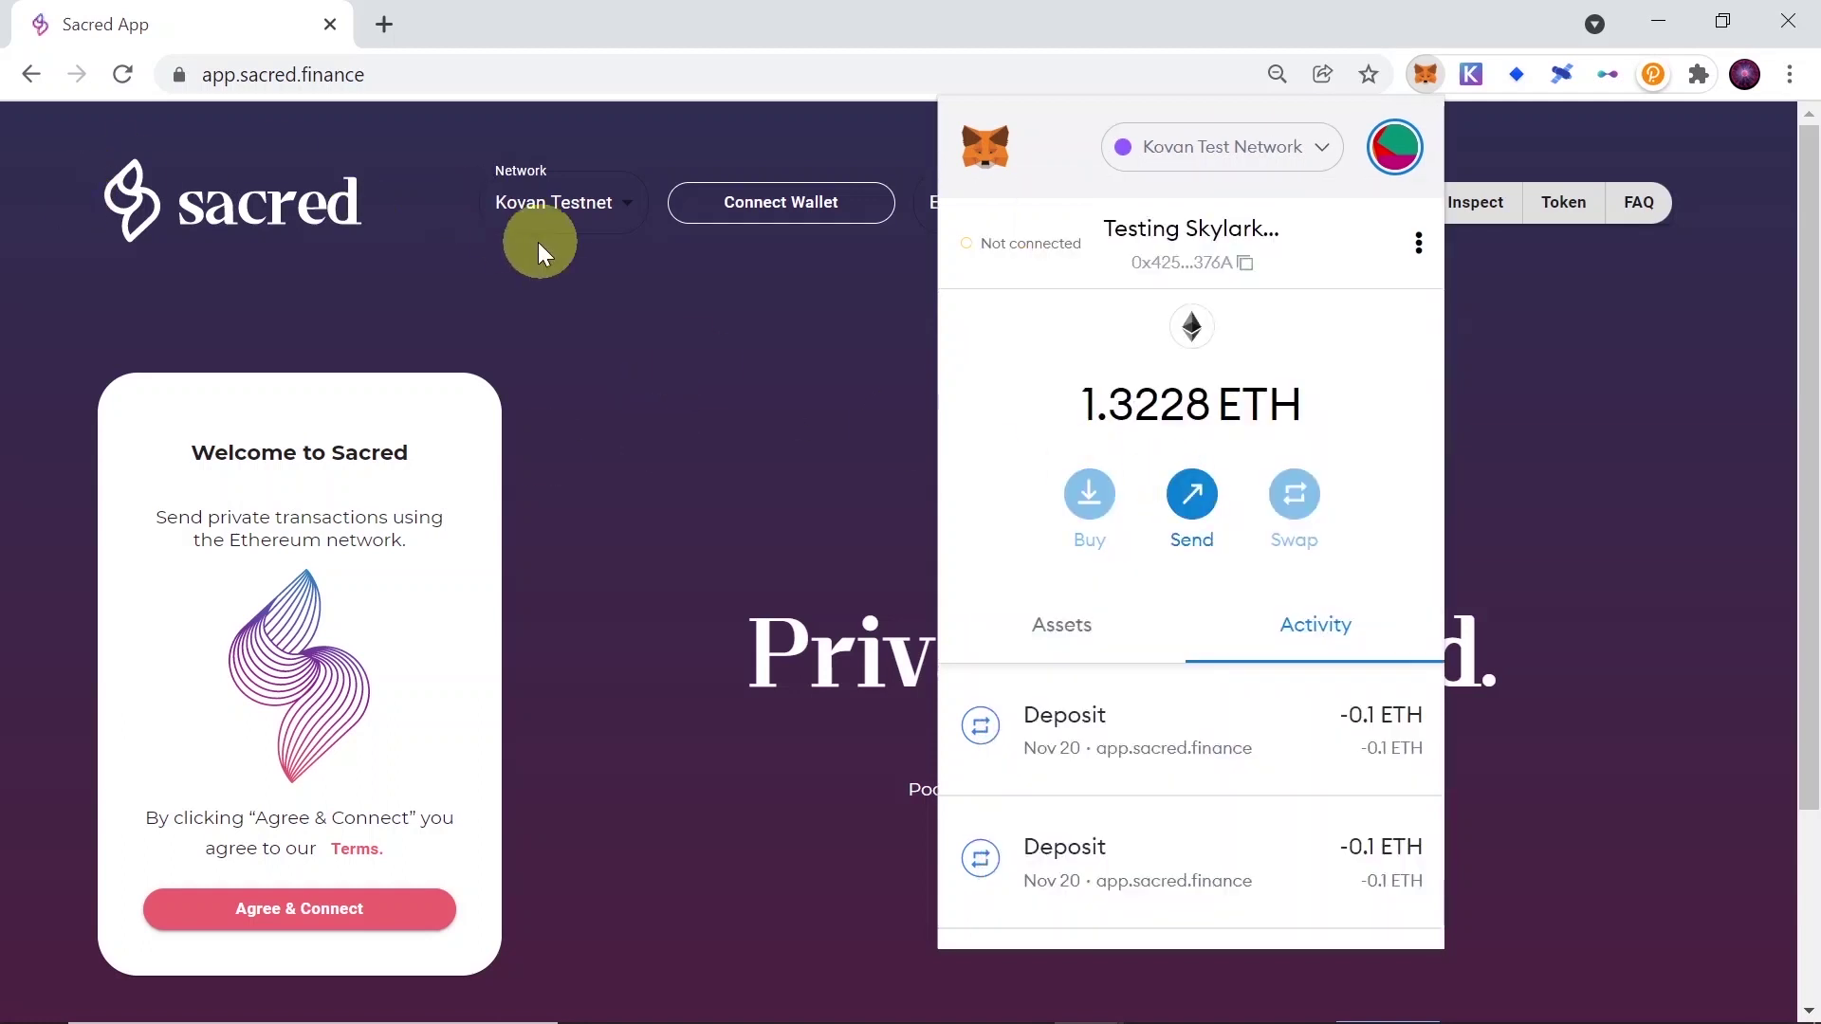
click(500, 231)
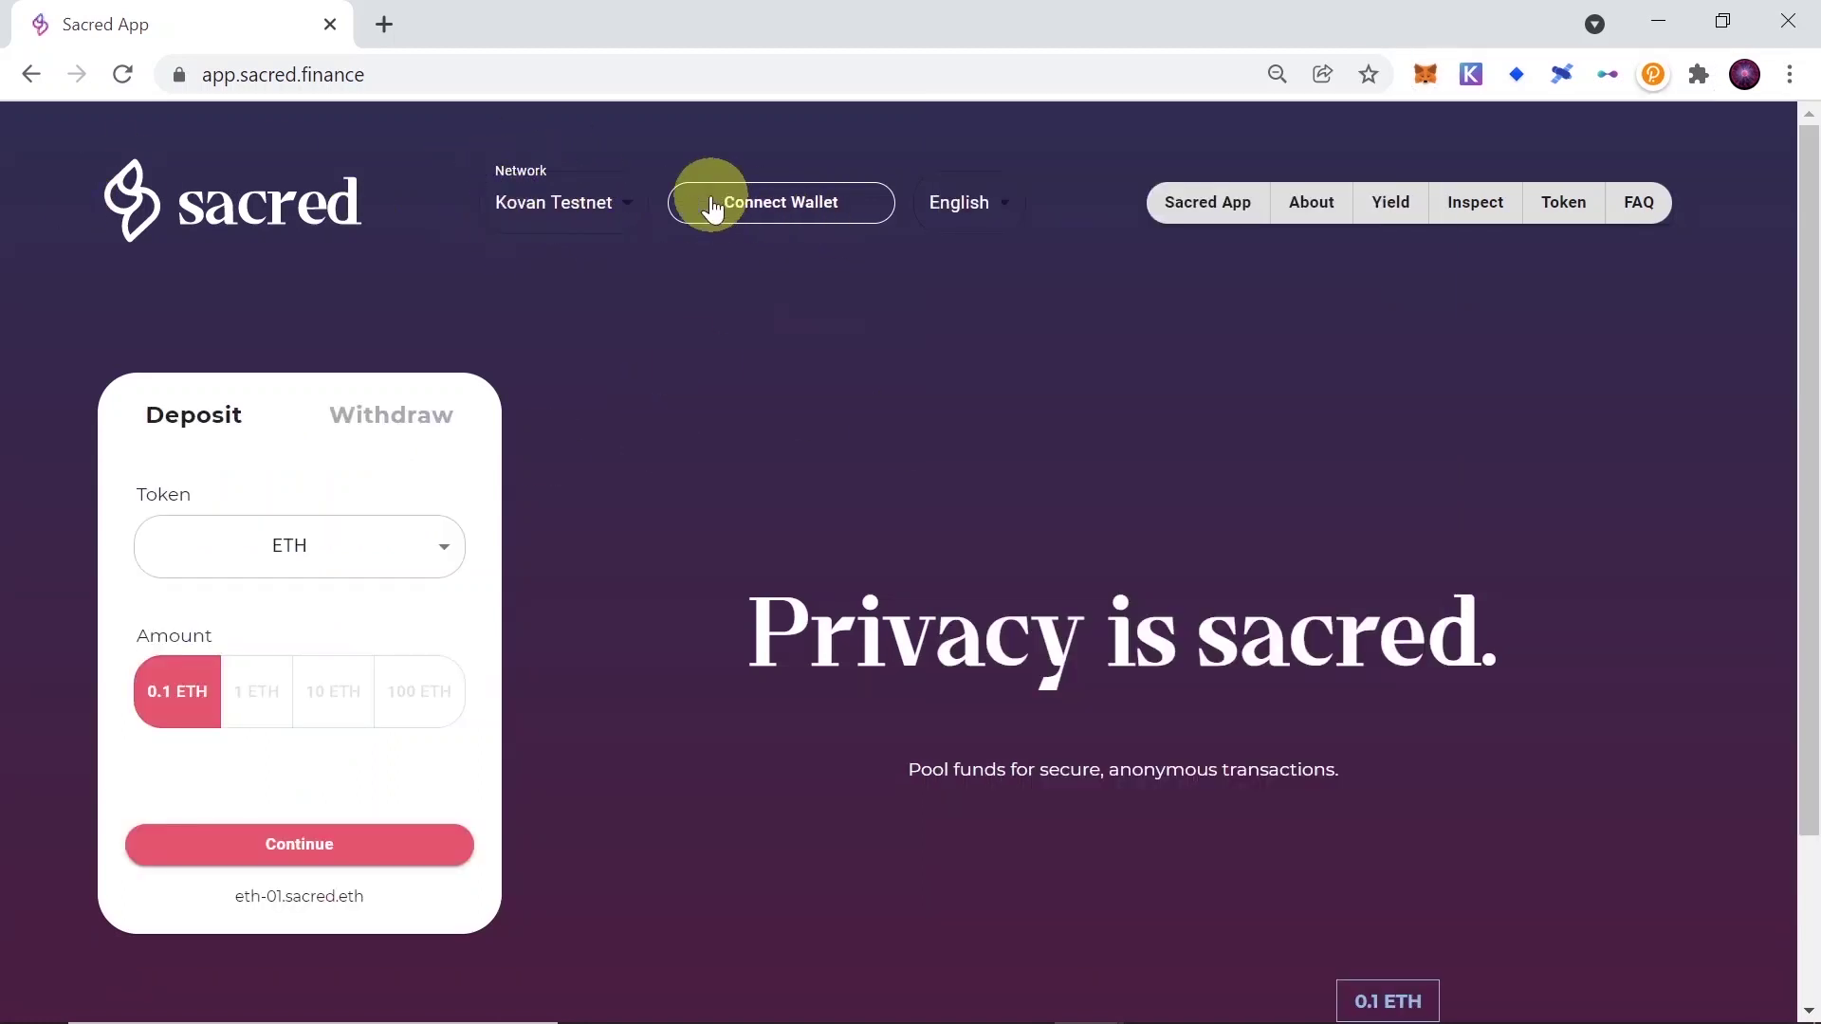
- Connect the MetaMask account to Sacred and approve the permission
click(787, 209)
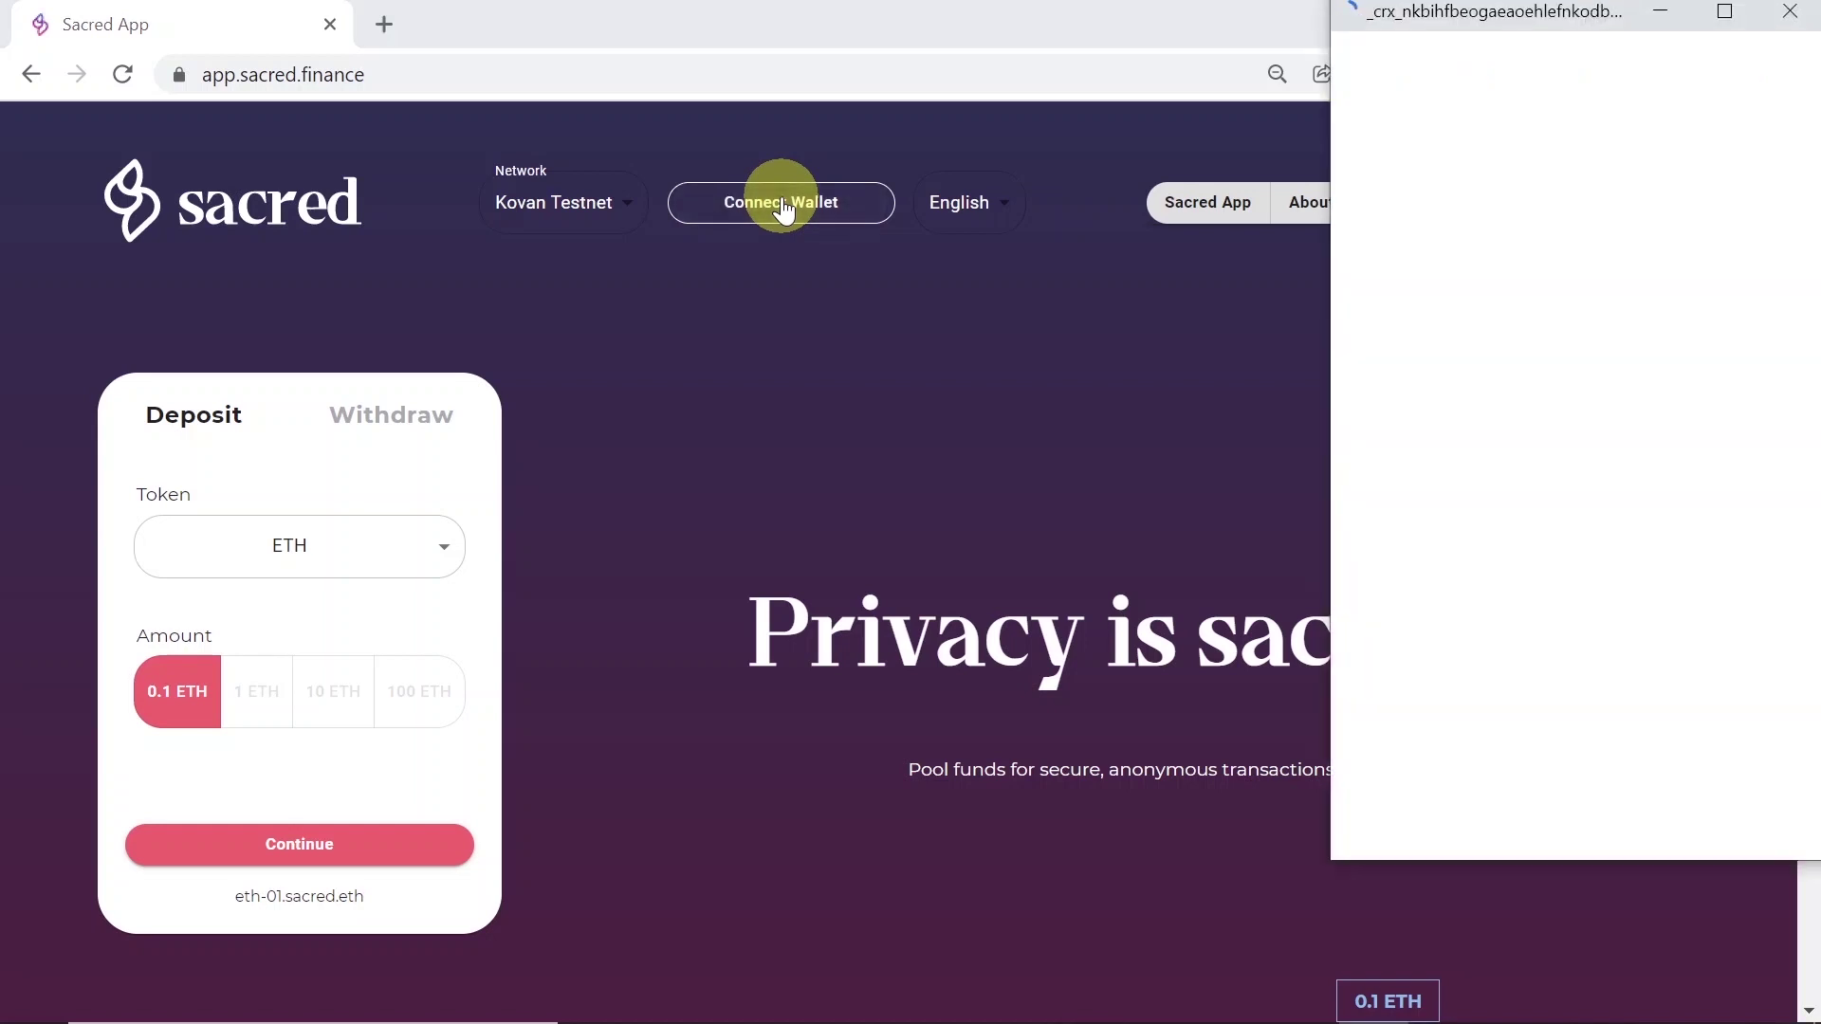
click(1741, 814)
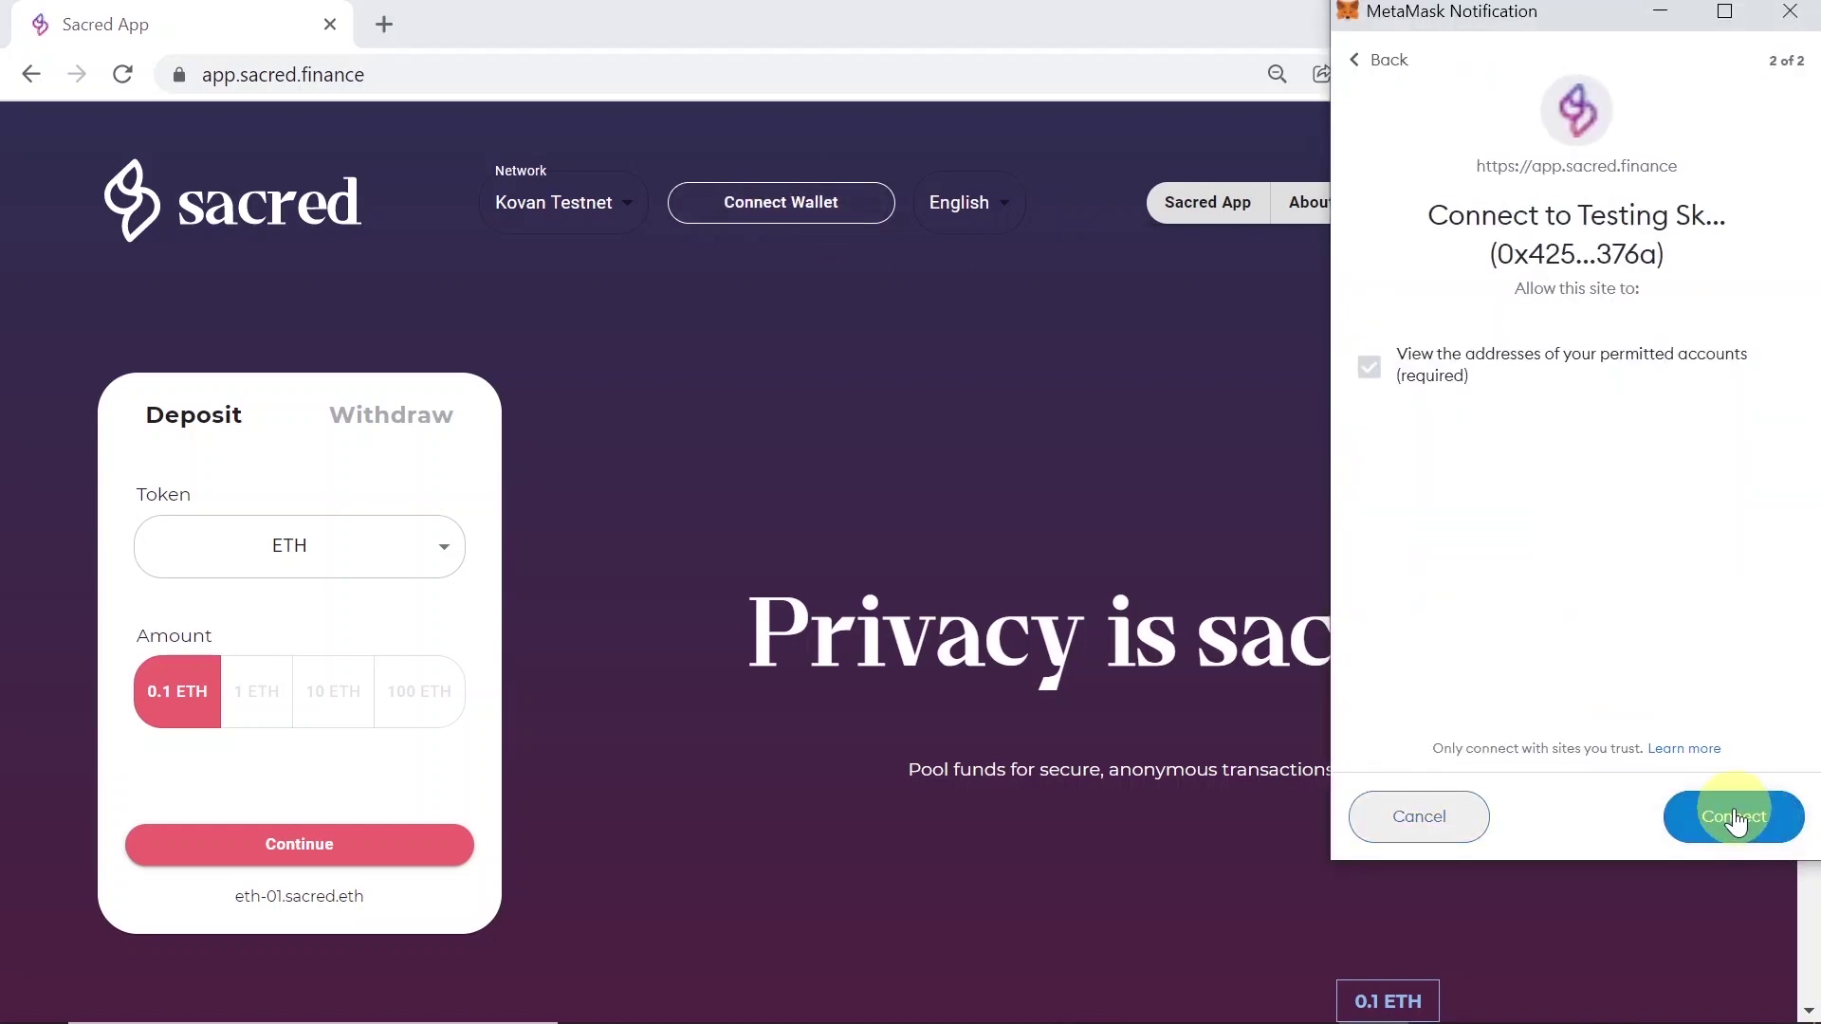
click(1743, 818)
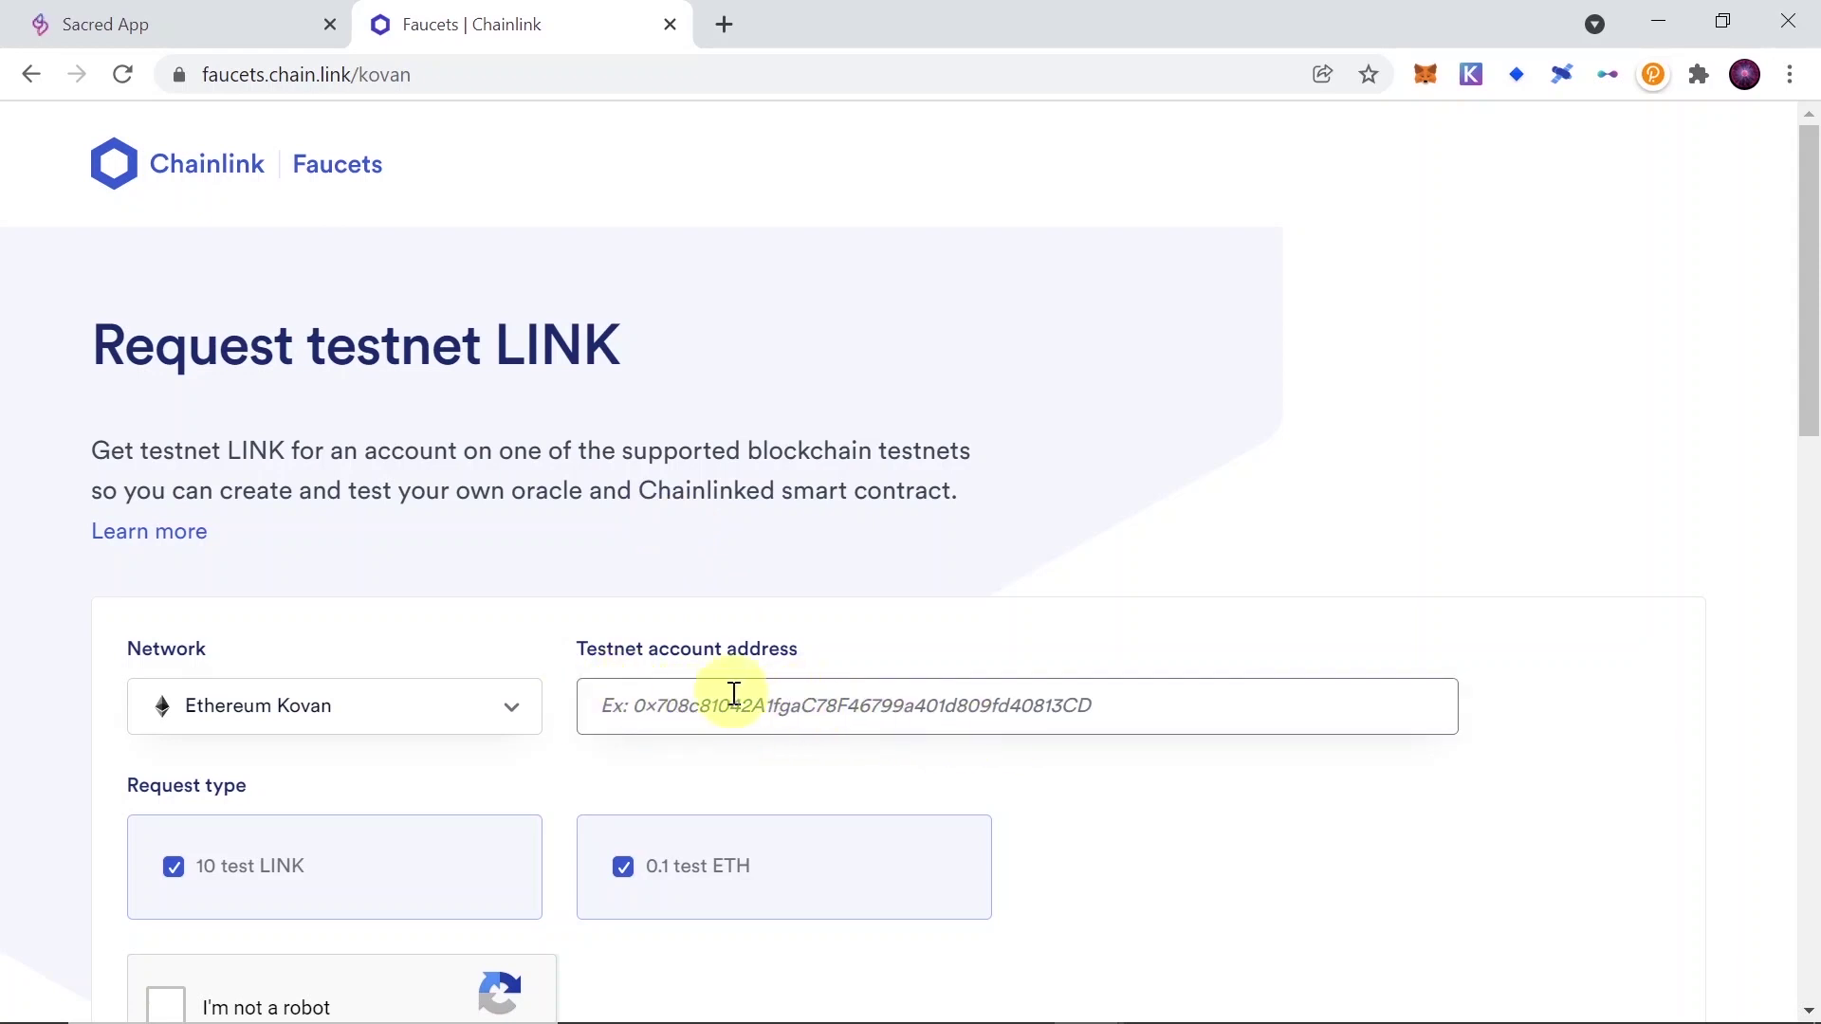
- Paste the wallet address copied from MetaMask into the faucet's Testnet account address field
click(1424, 74)
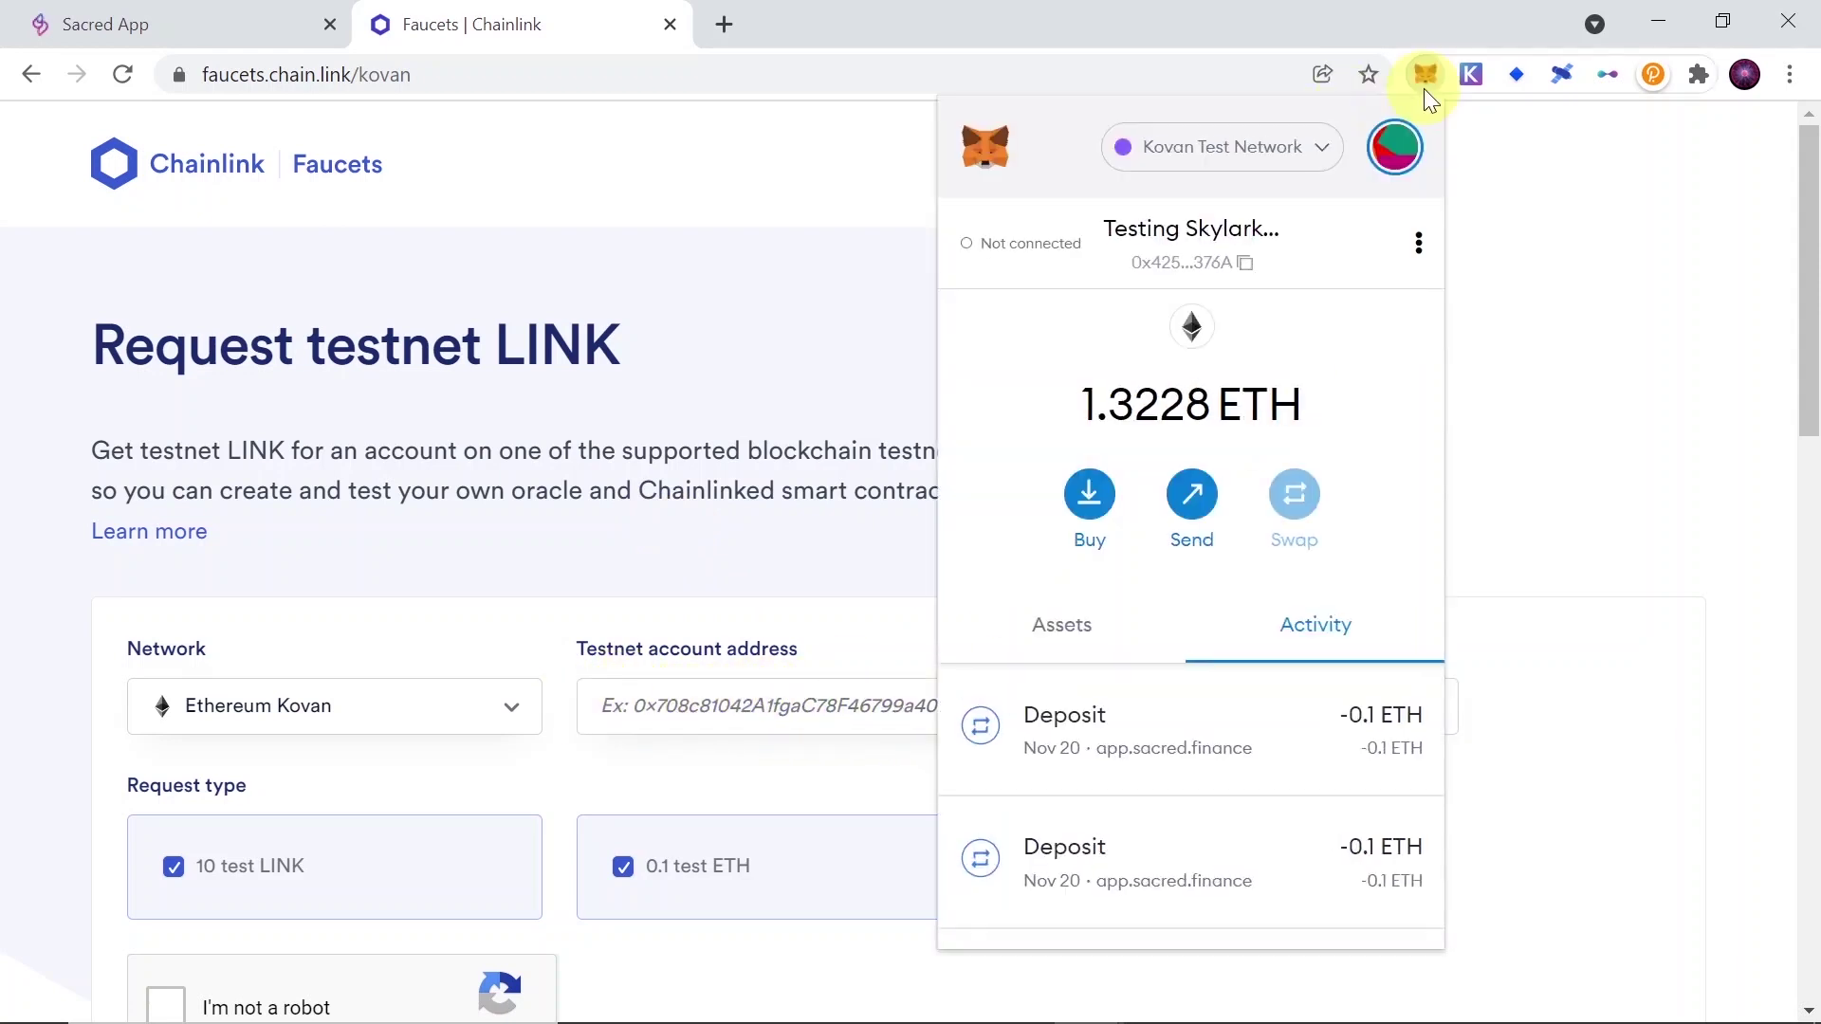
click(1197, 250)
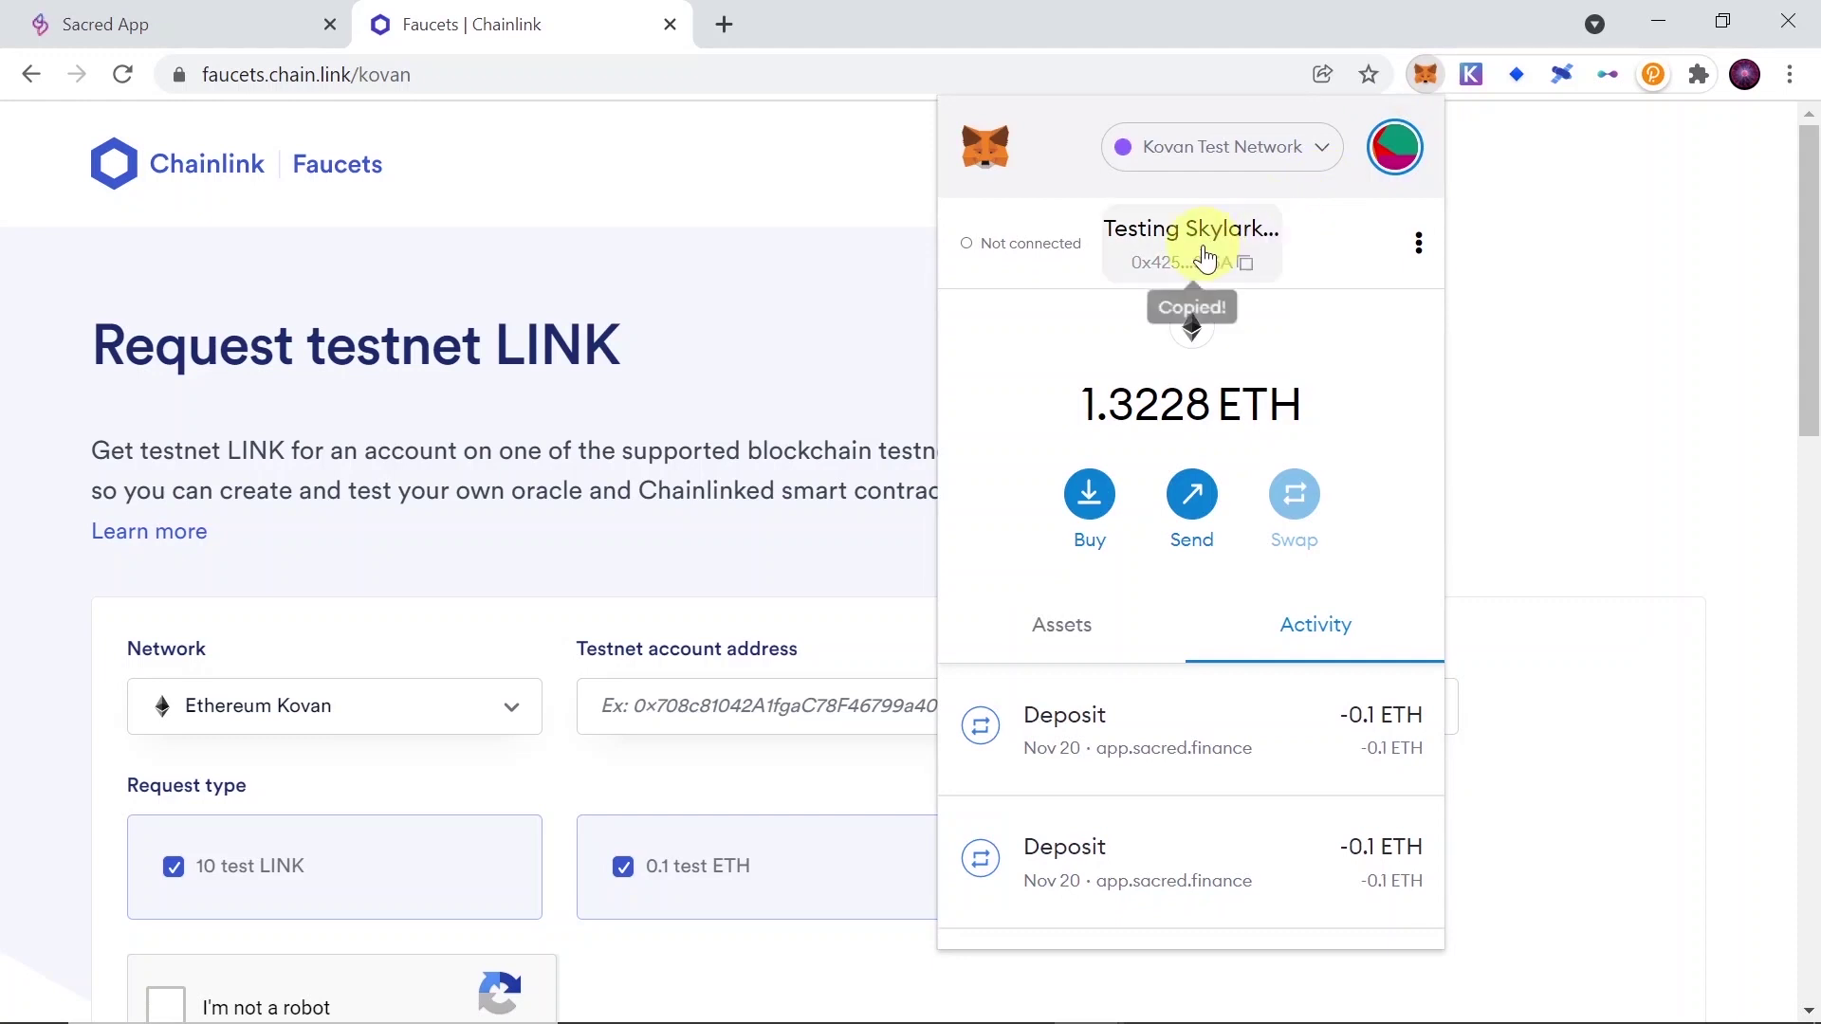
click(856, 702)
key(ctrl+v)
scroll(1027, 588, down, 3)
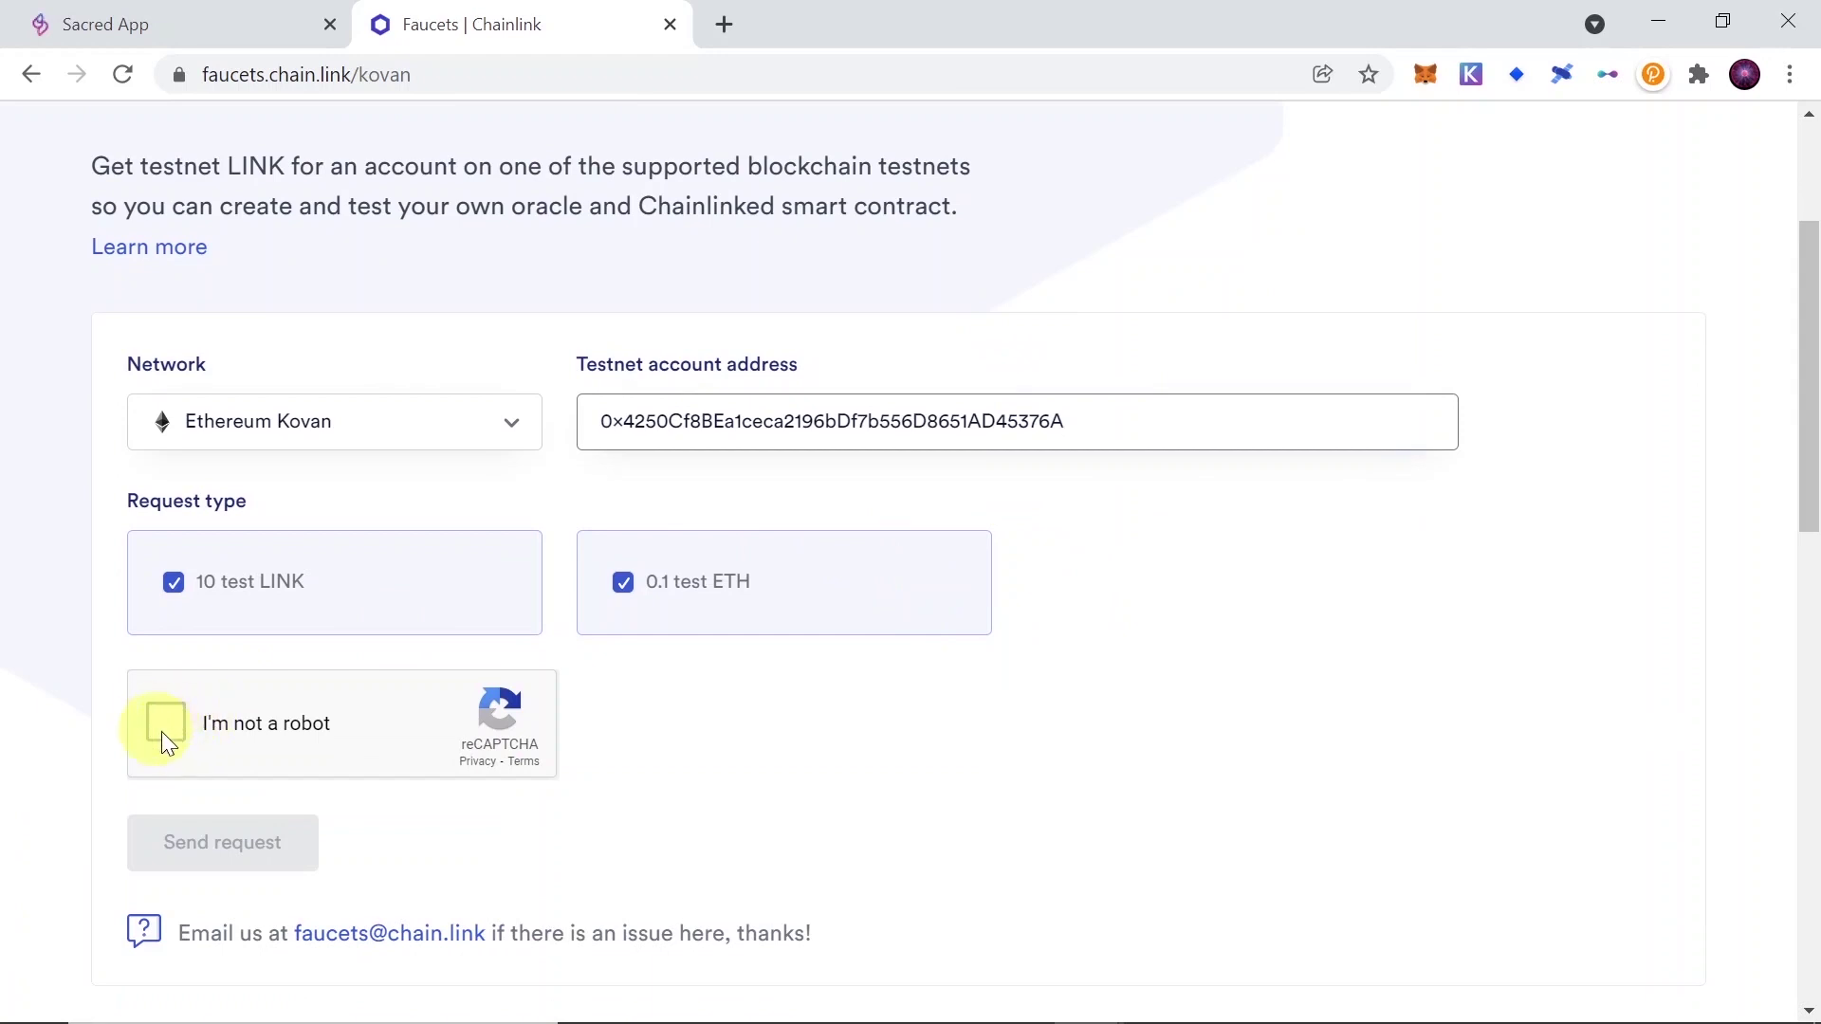
- Pass reCAPTCHA and send the faucet request for 10 test LINK and 0.1 test ETH twice
click(166, 724)
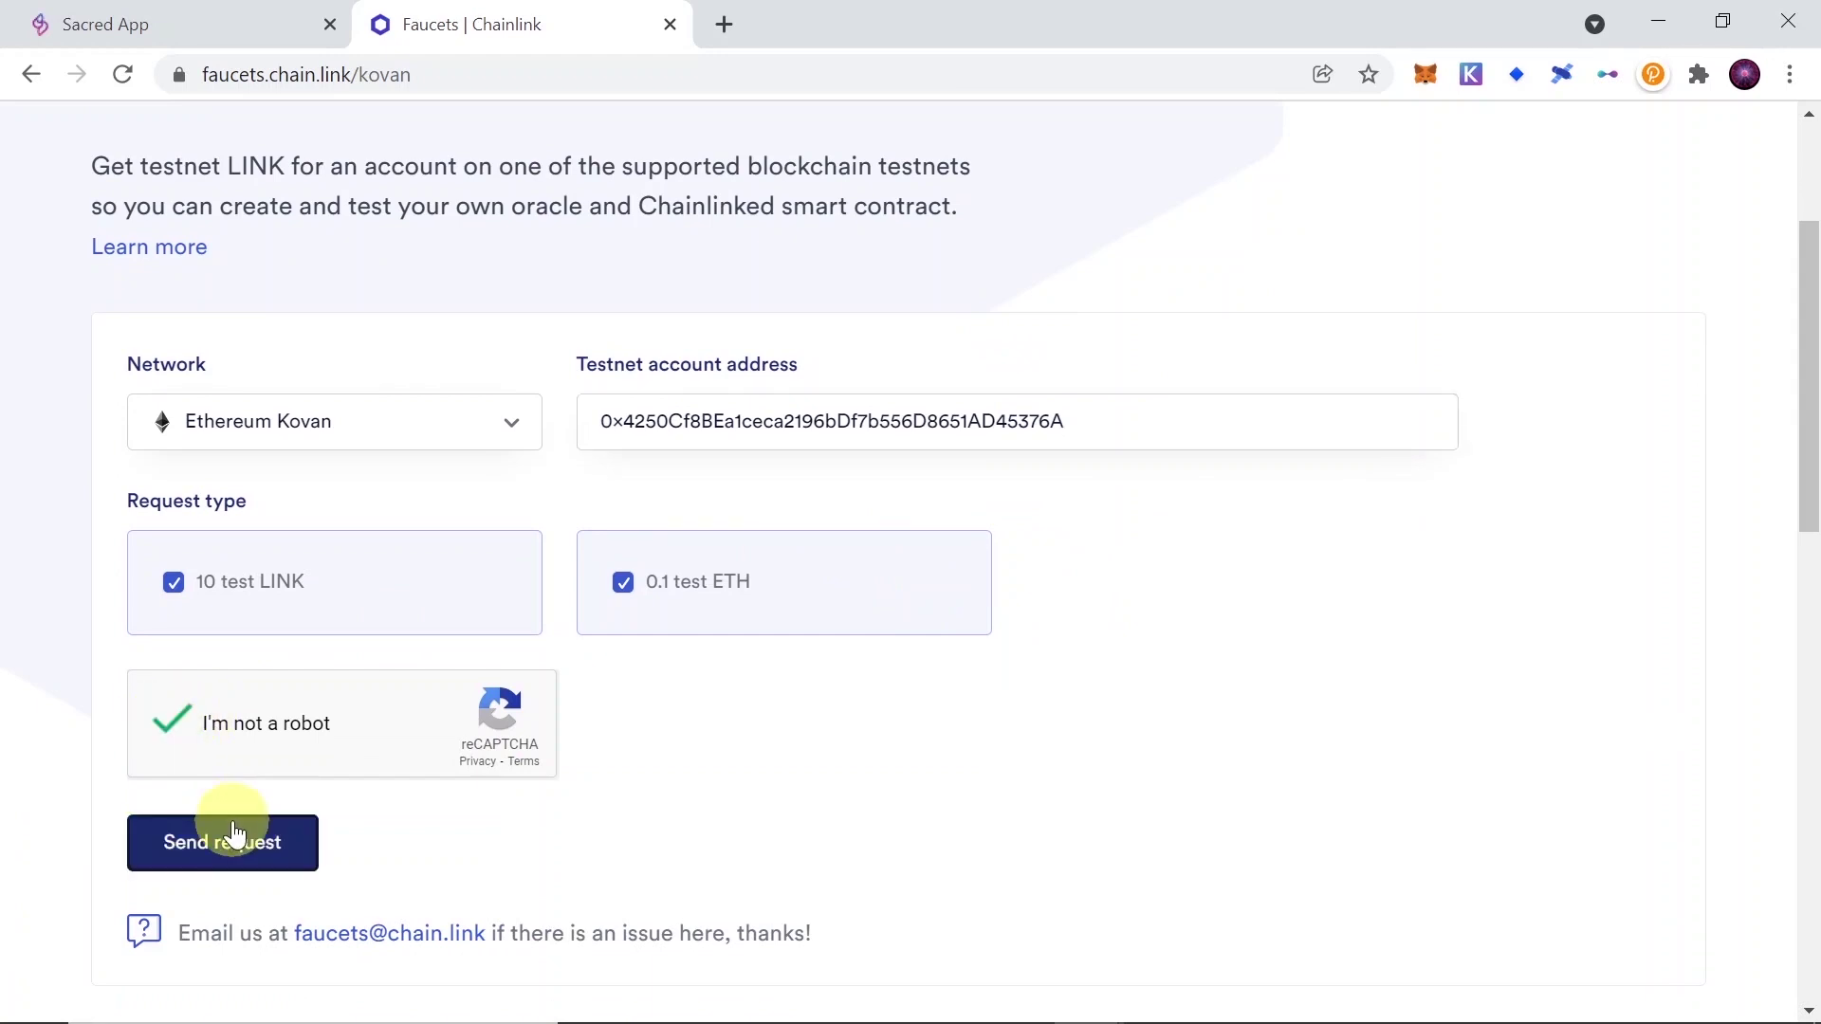
click(236, 842)
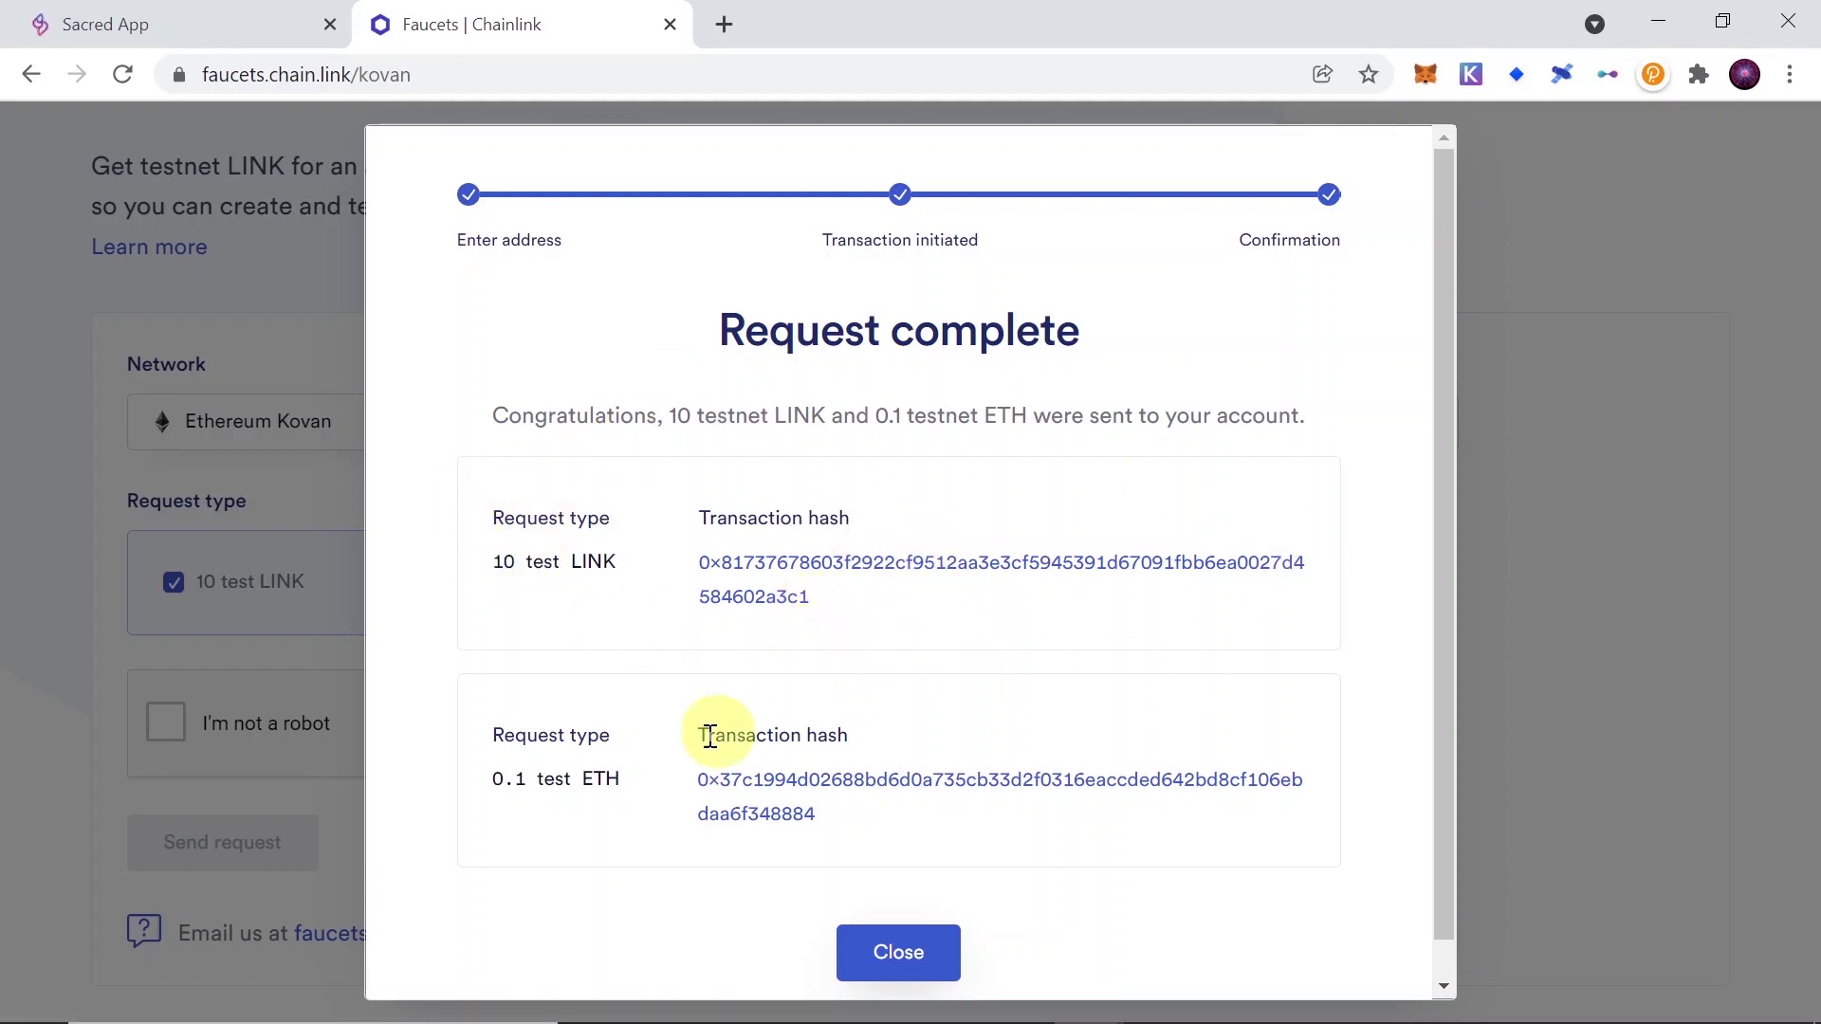
click(894, 960)
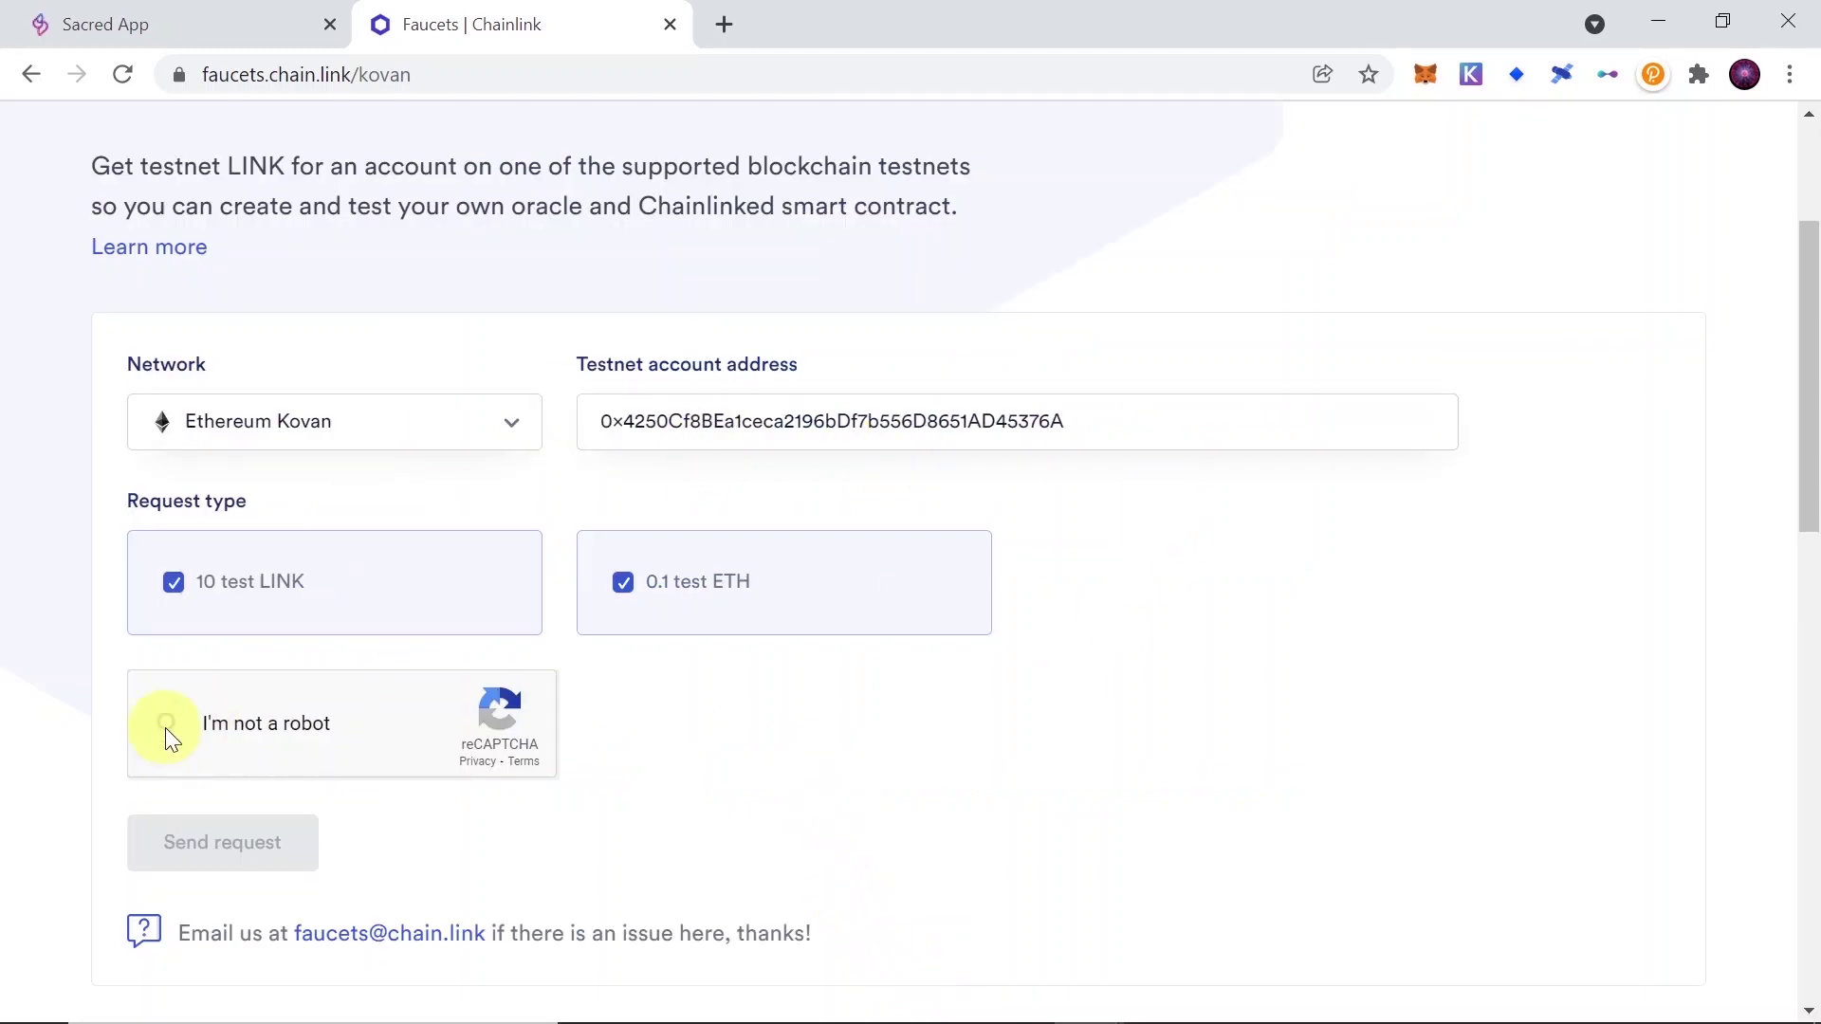
click(228, 838)
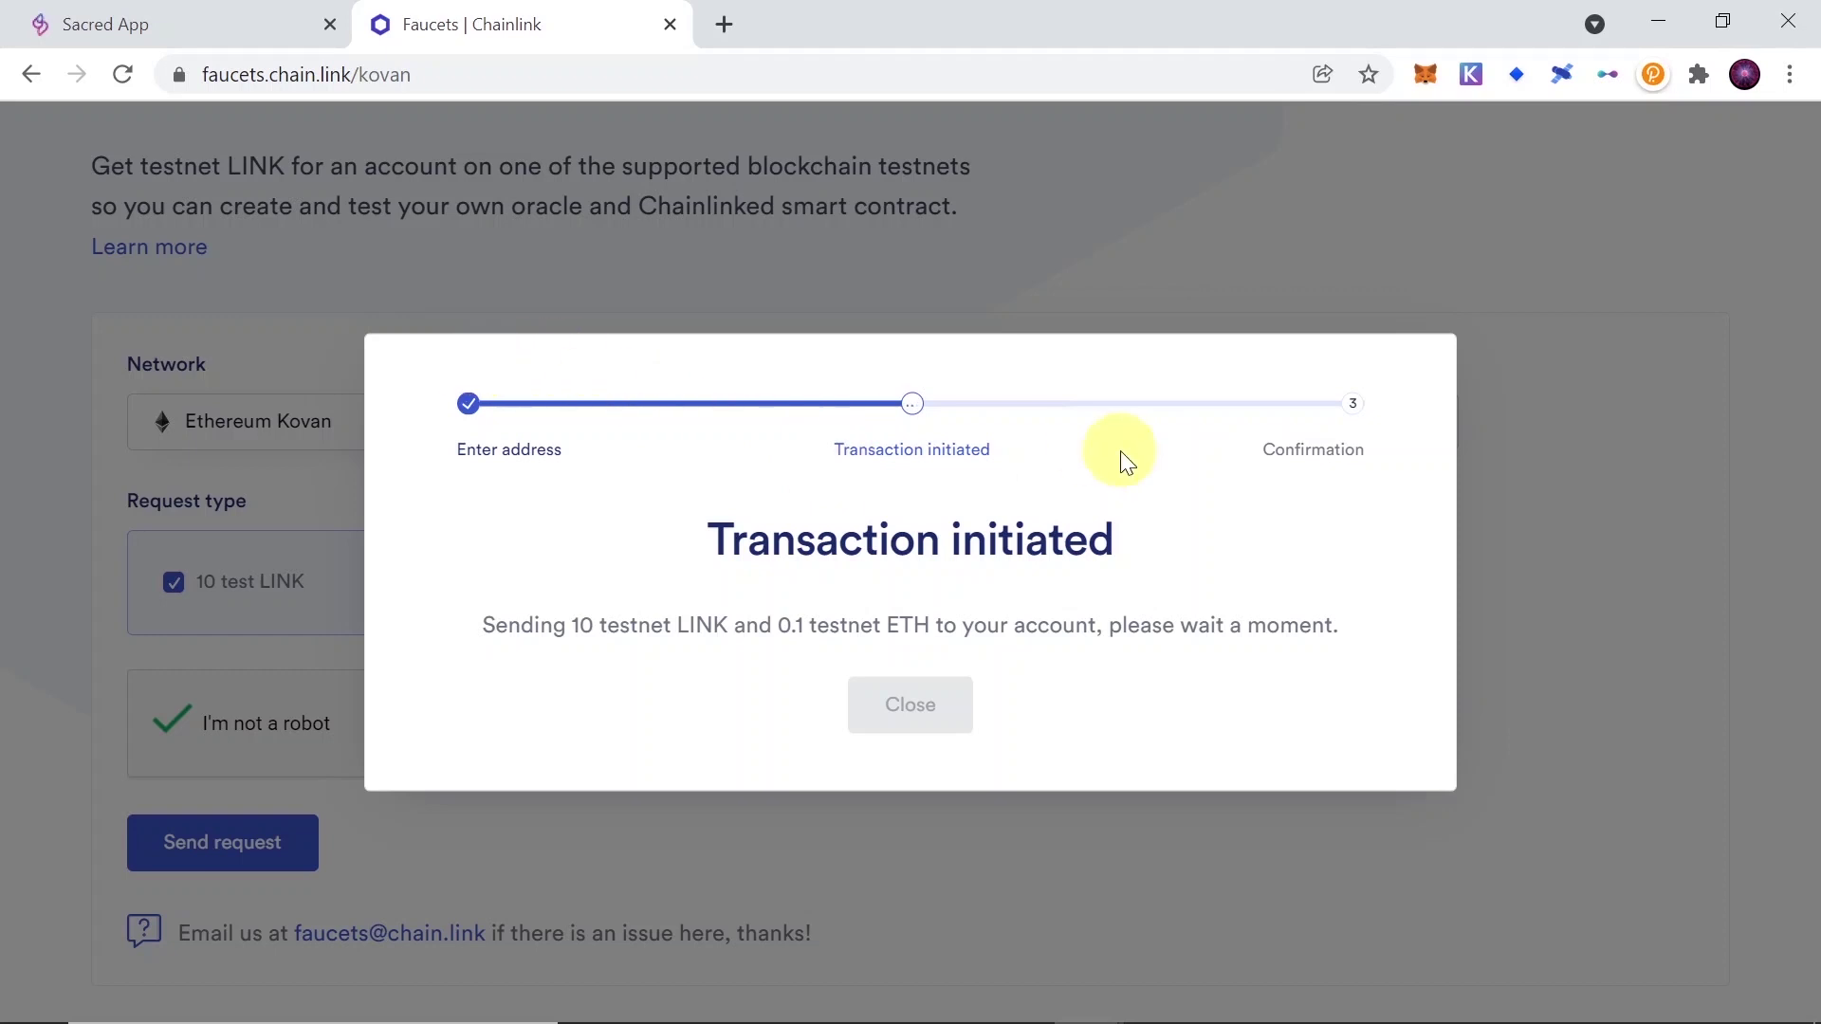
click(158, 28)
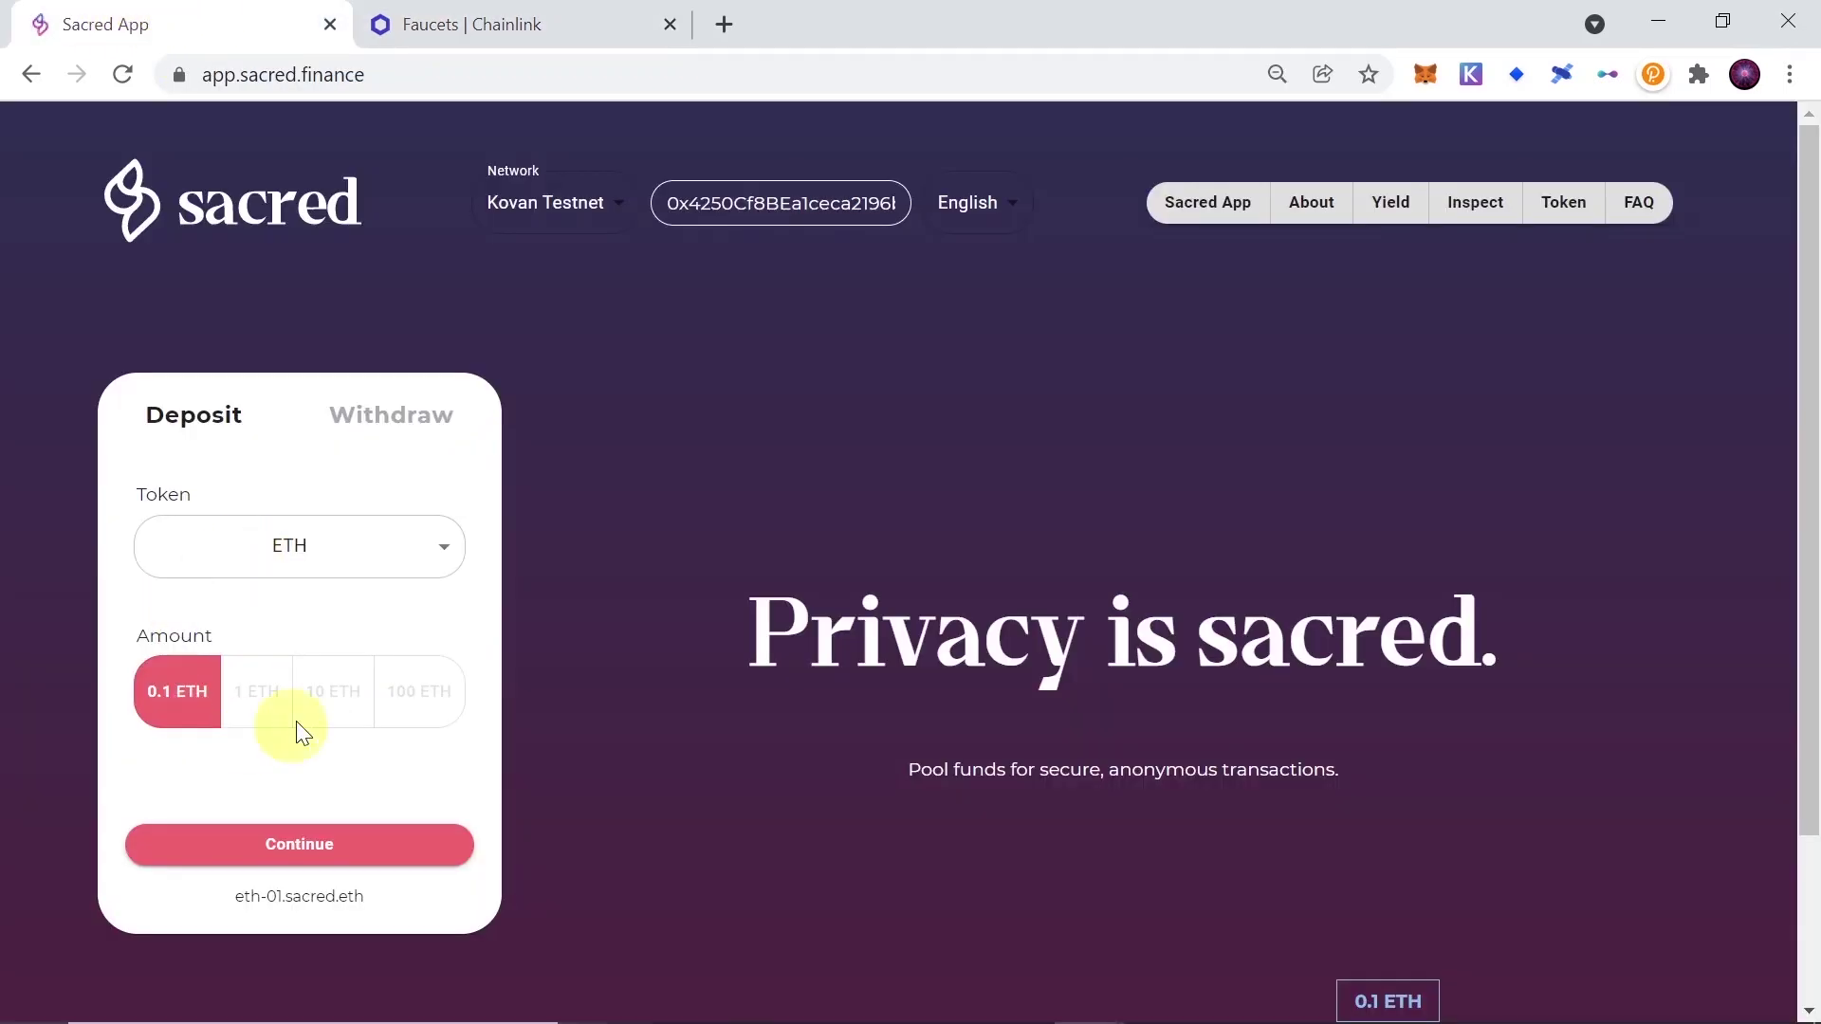
- Choose ETH with a 0.1 ETH deposit amount and continue to the claim step
click(189, 690)
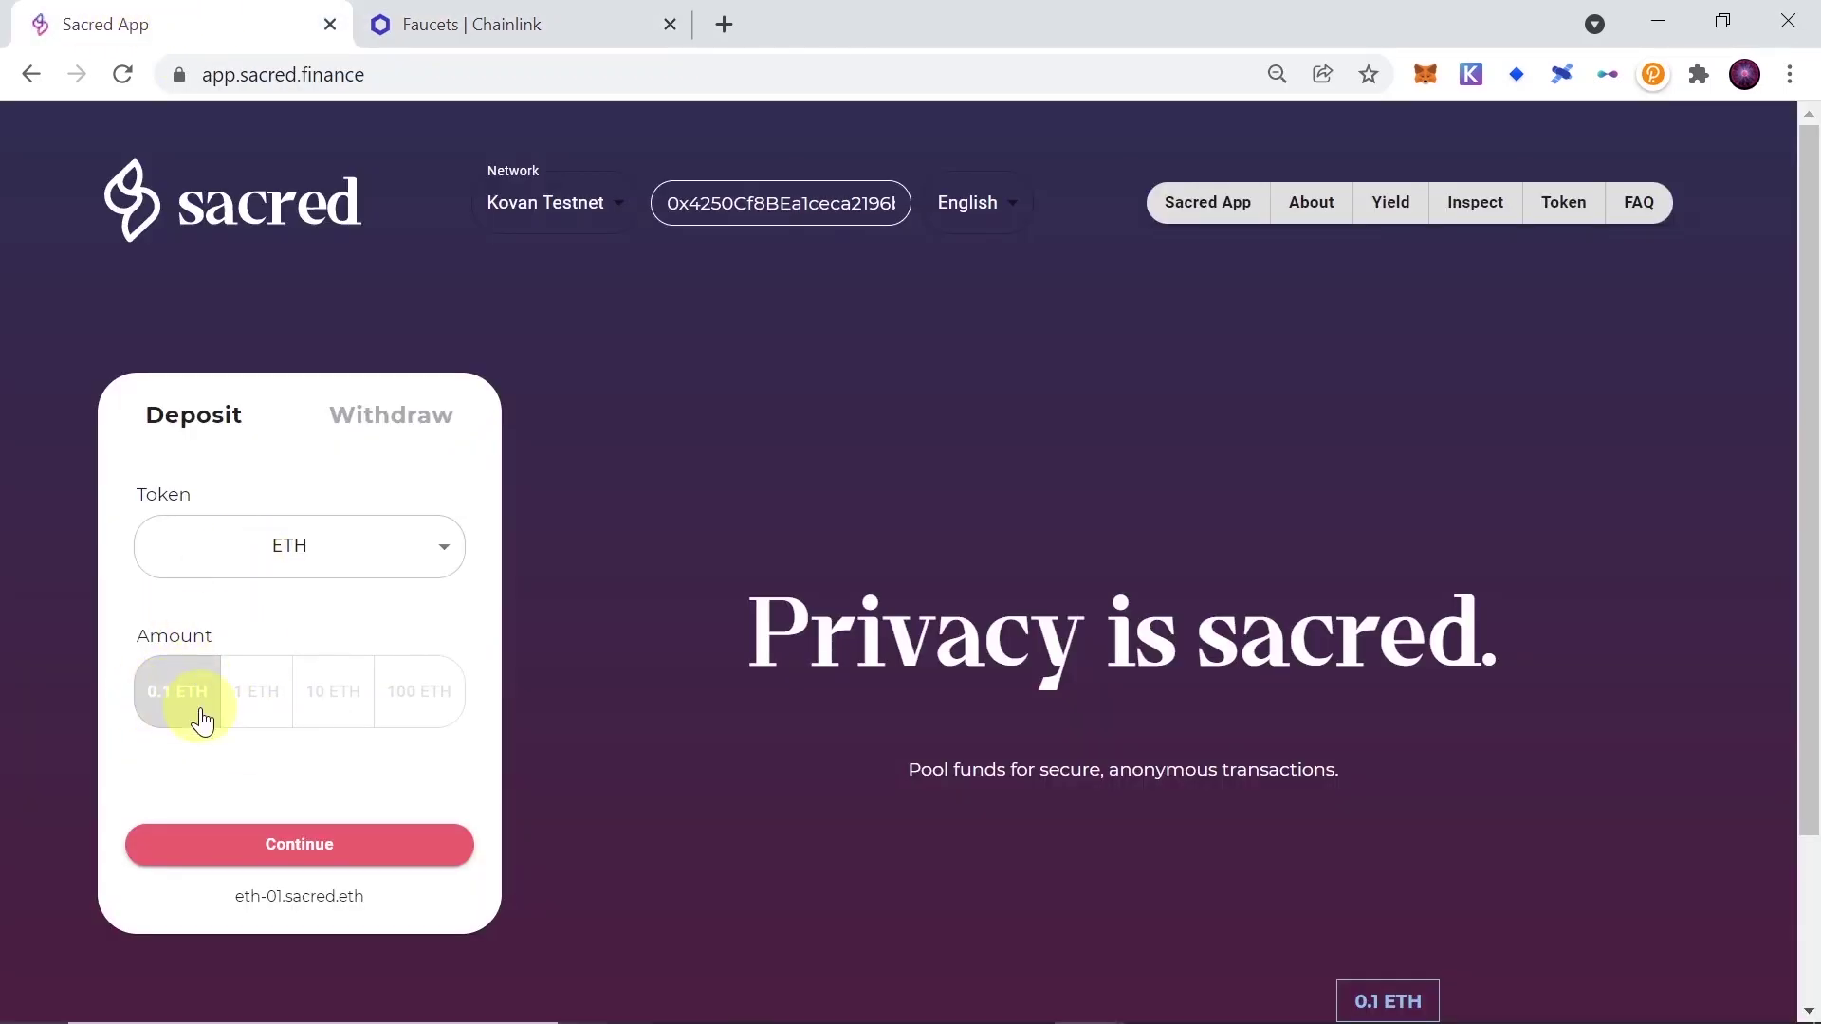
click(285, 539)
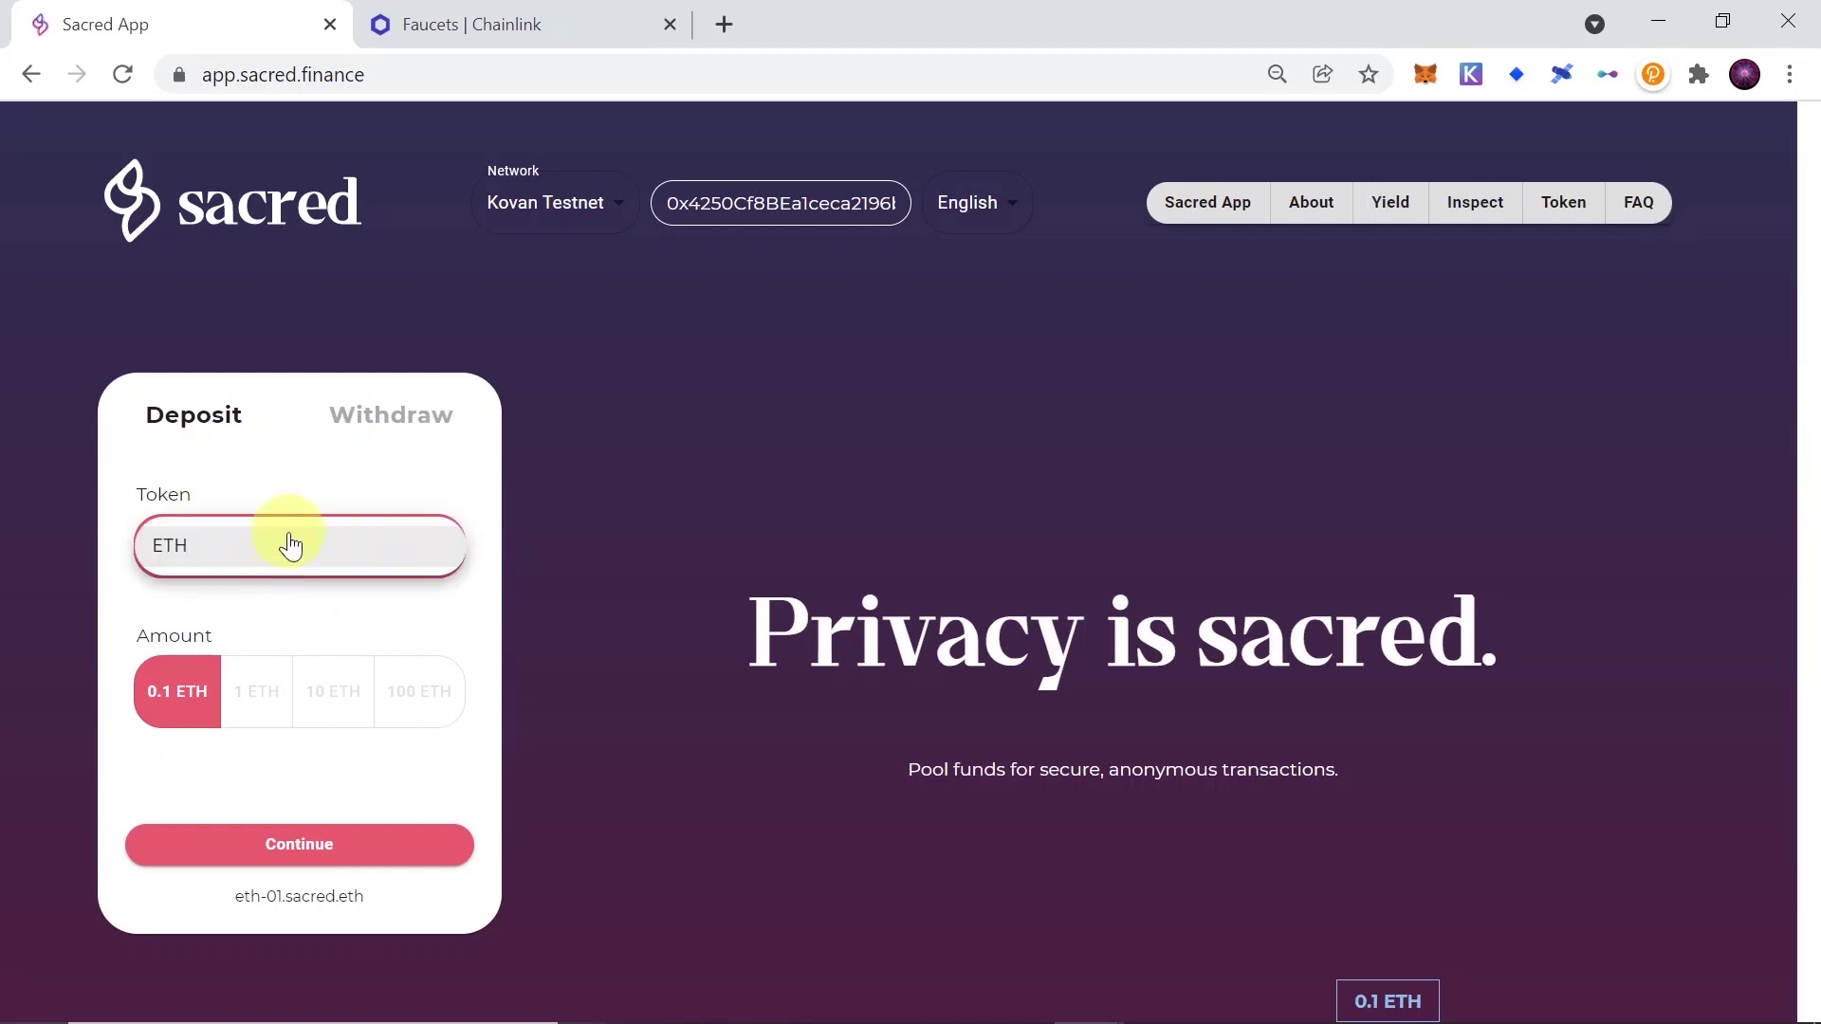
click(213, 548)
scroll(293, 684, down, 1)
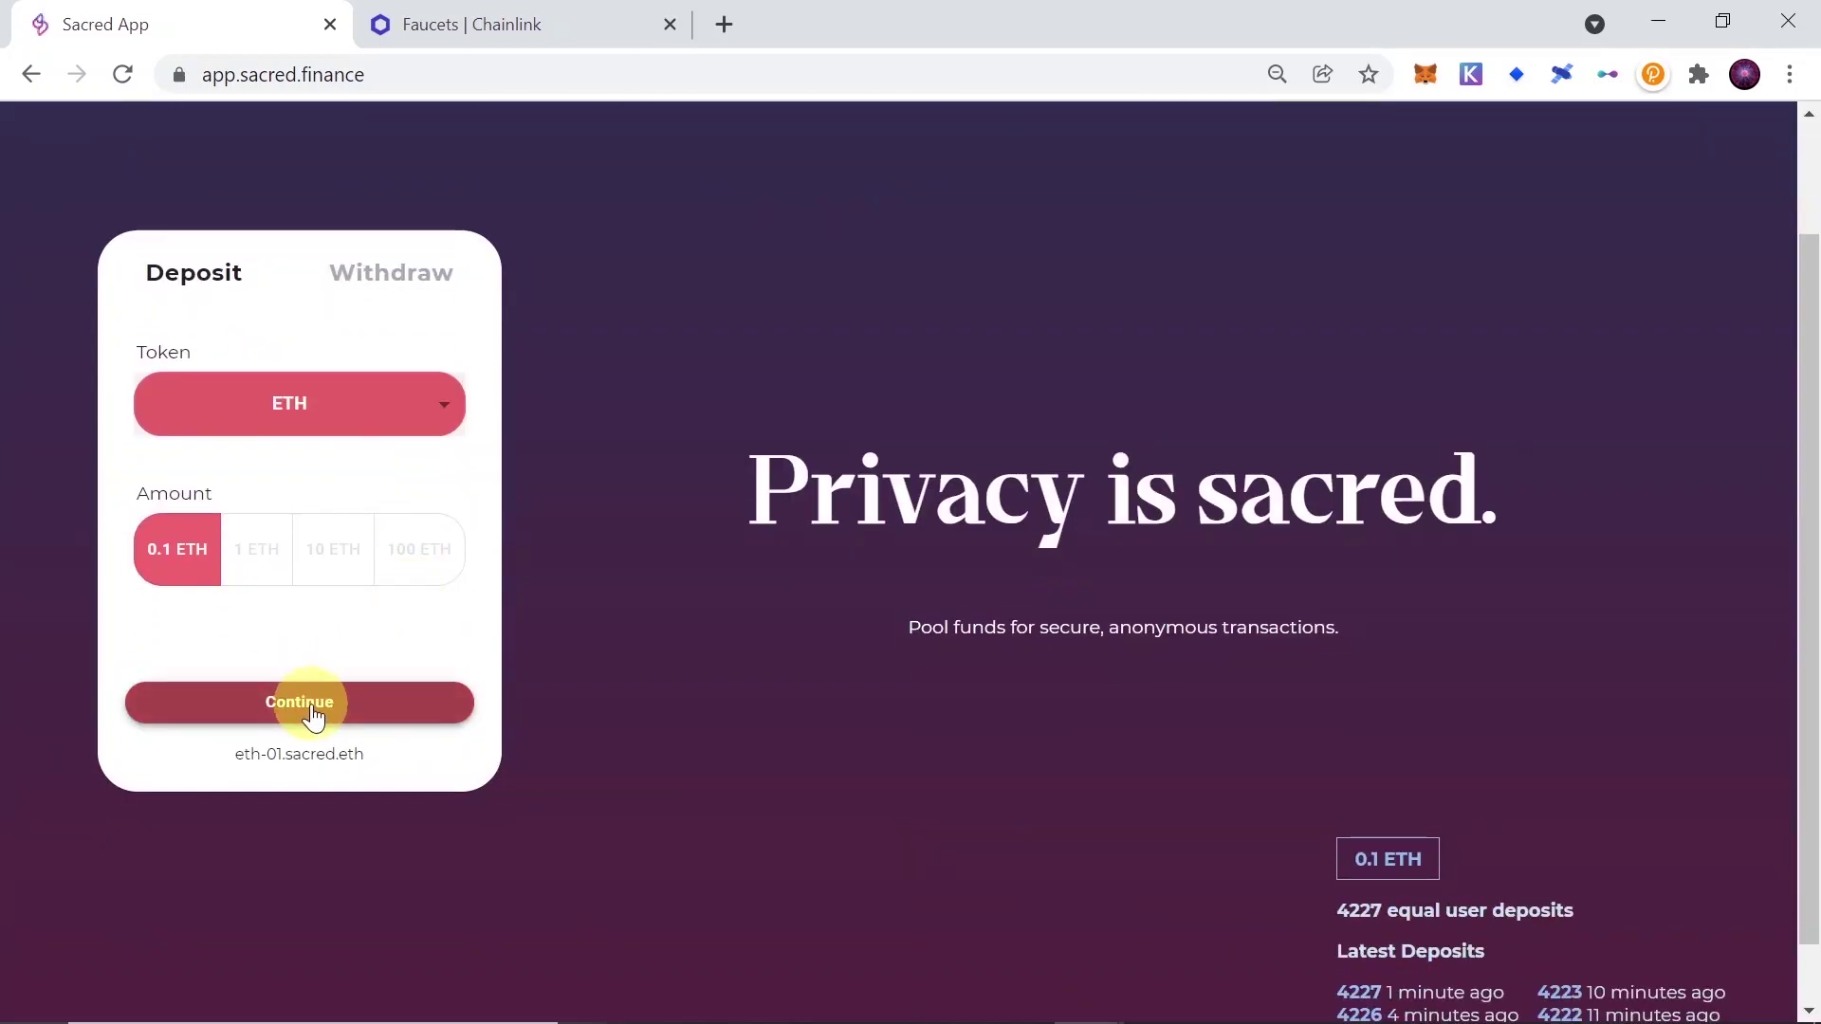
click(311, 712)
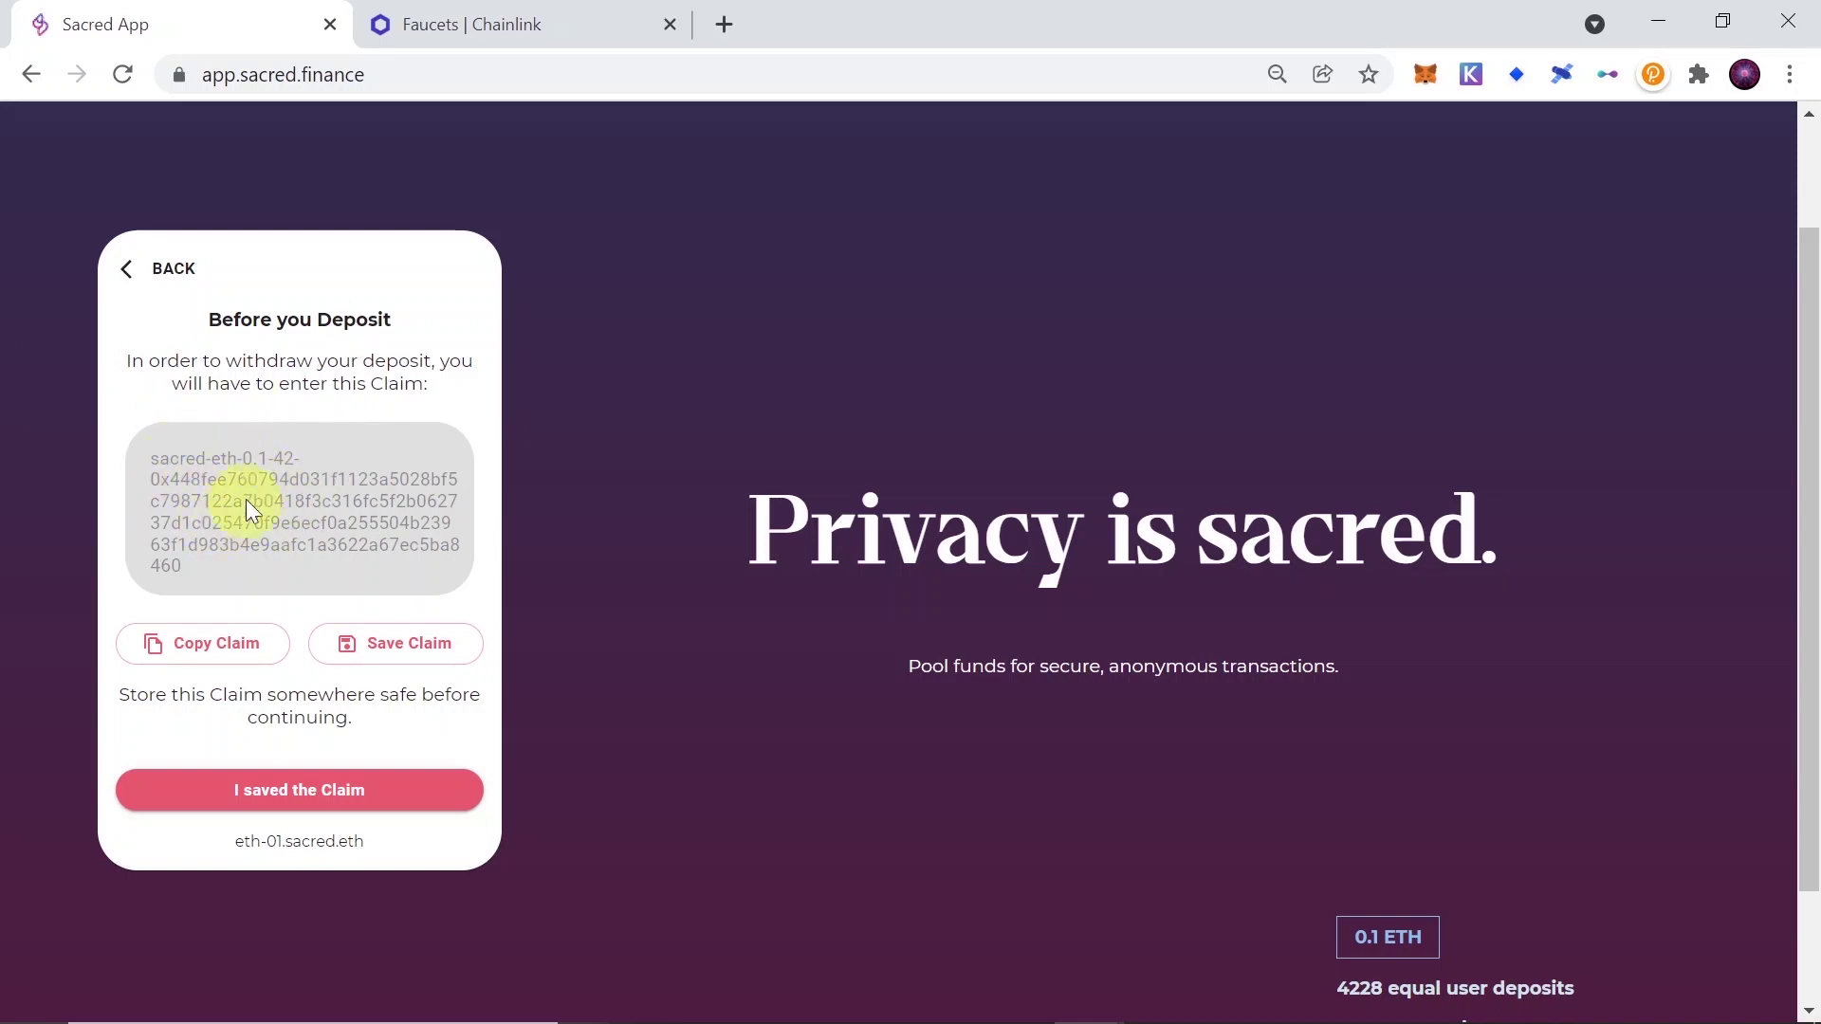
- Copy the deposit claim, save it in Notepad++, and confirm it was saved
click(205, 641)
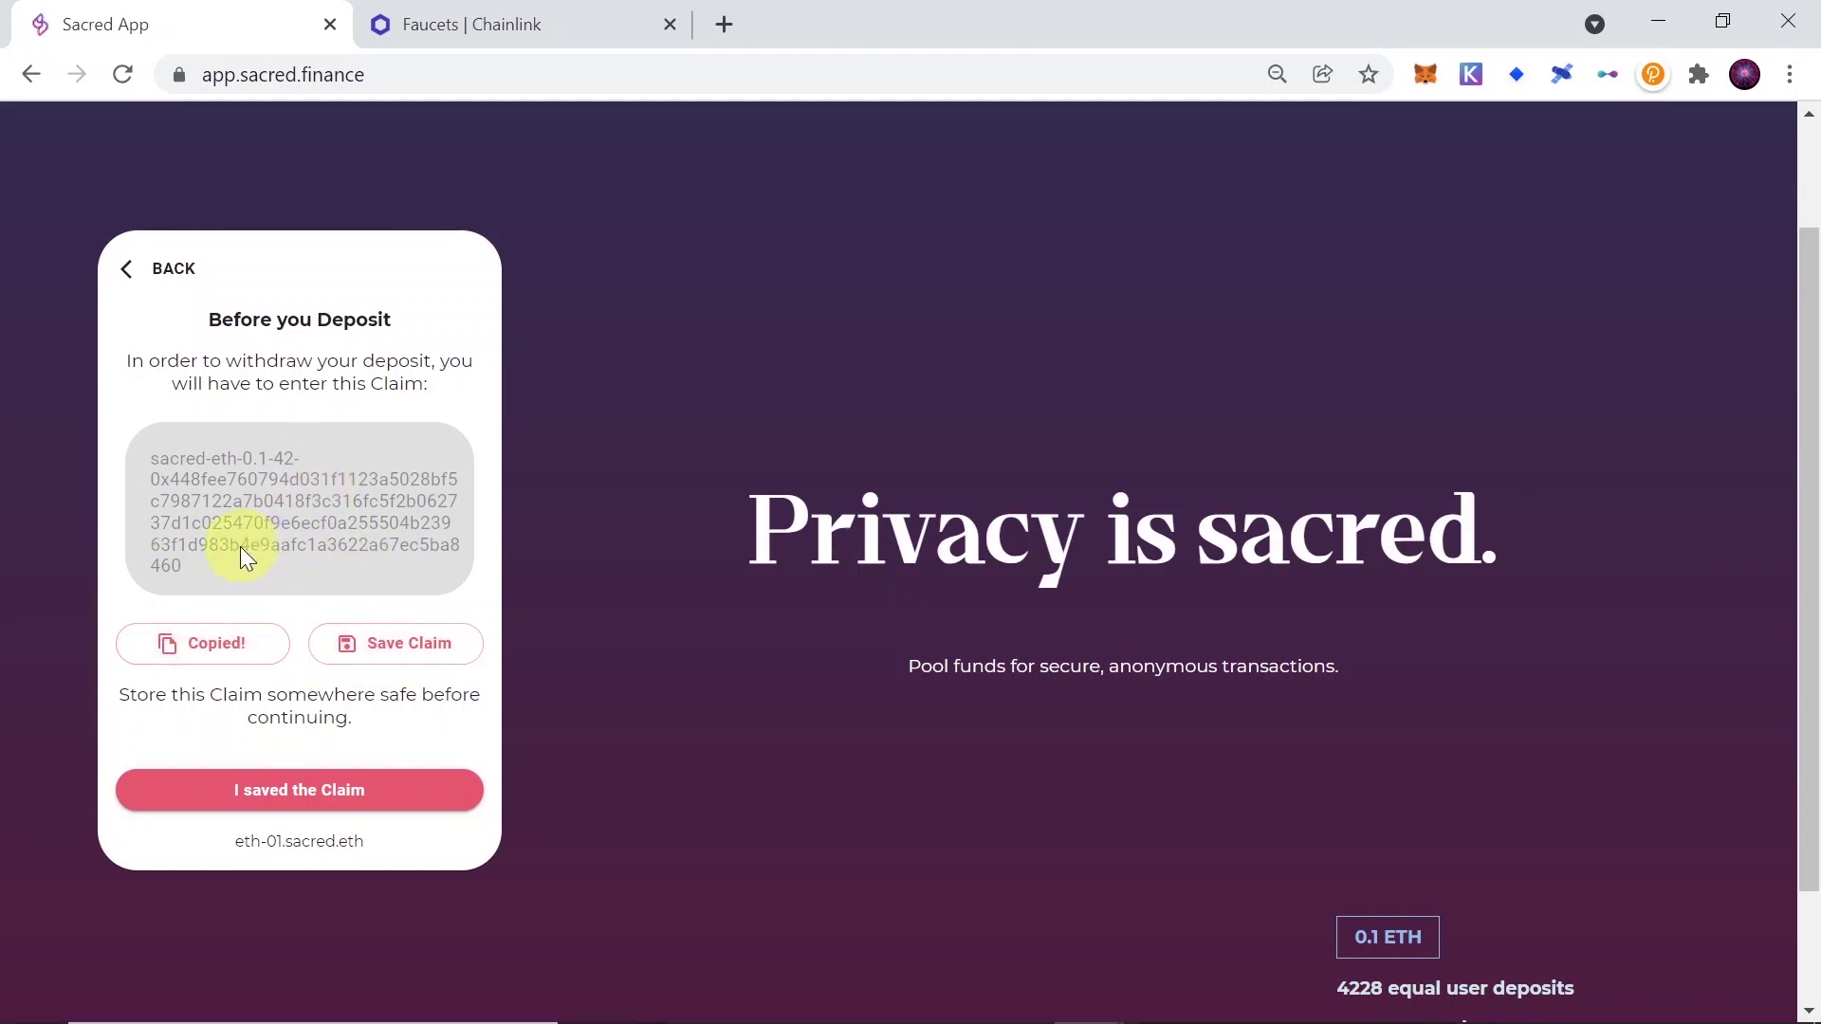
key(alt+Tab)
click(304, 791)
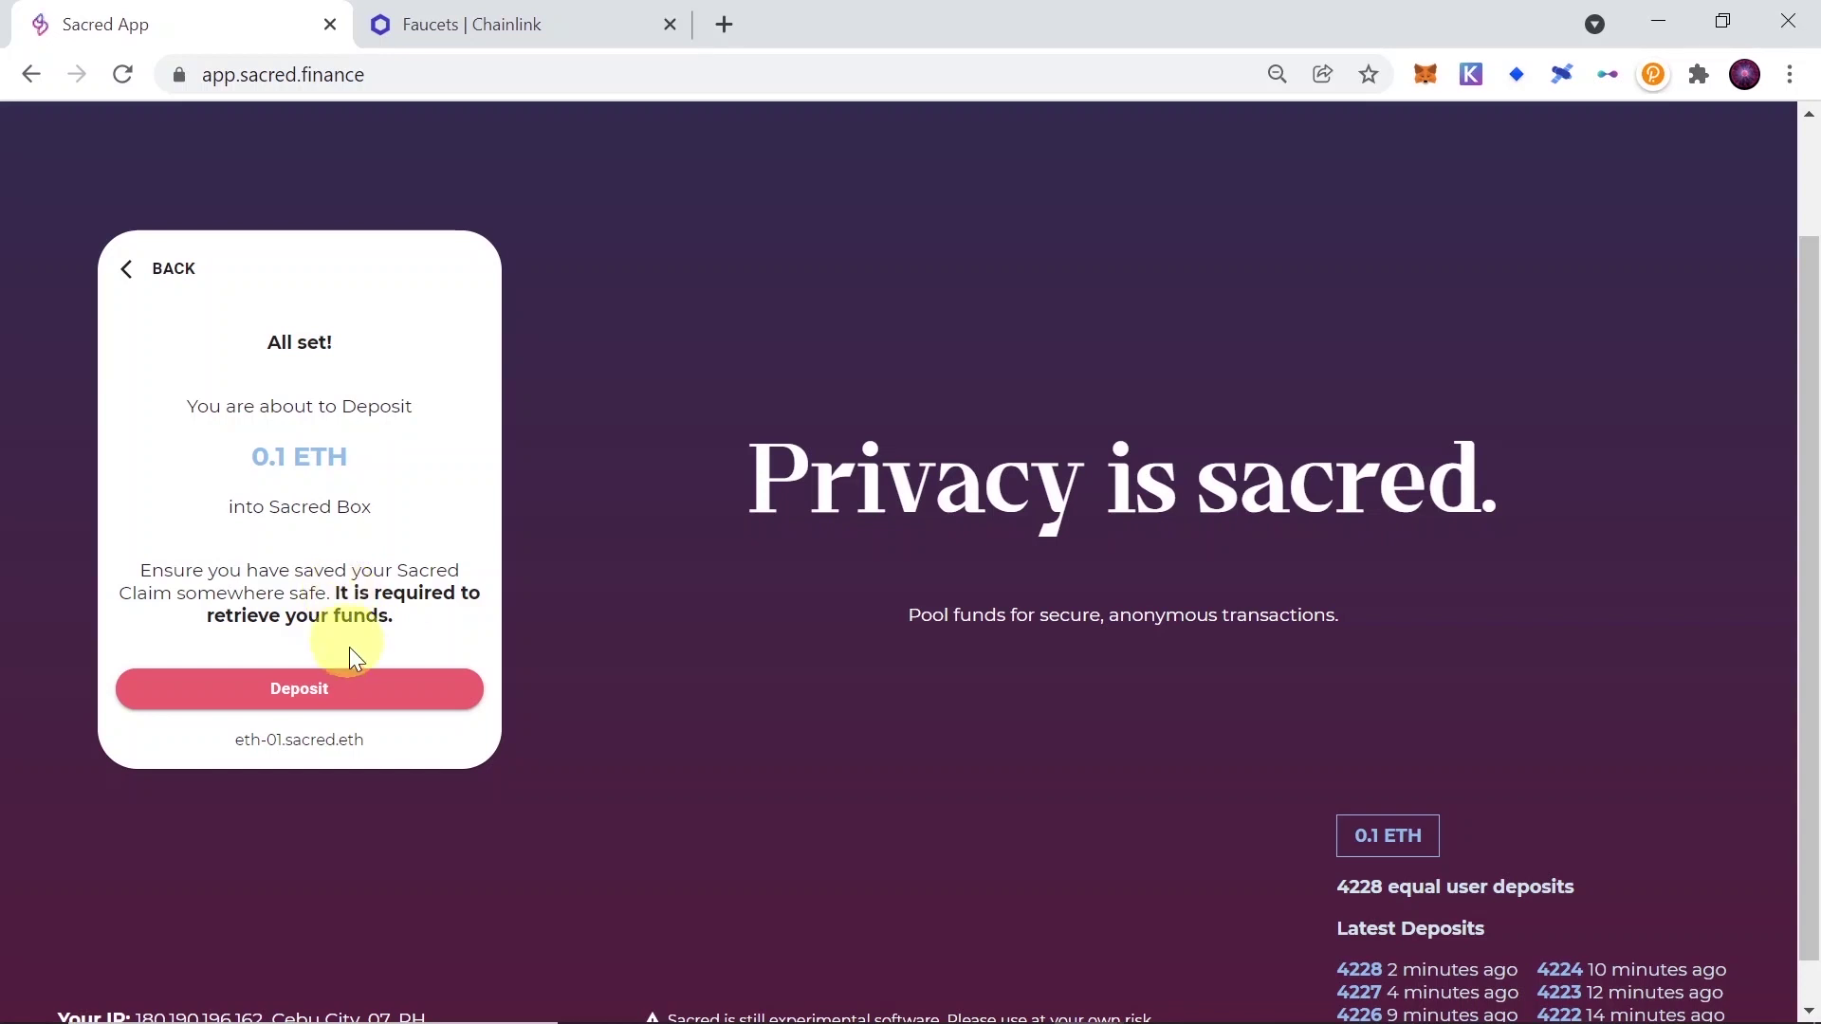
- Deposit 0.1 ETH into Sacred, confirming the transaction in MetaMask
click(307, 693)
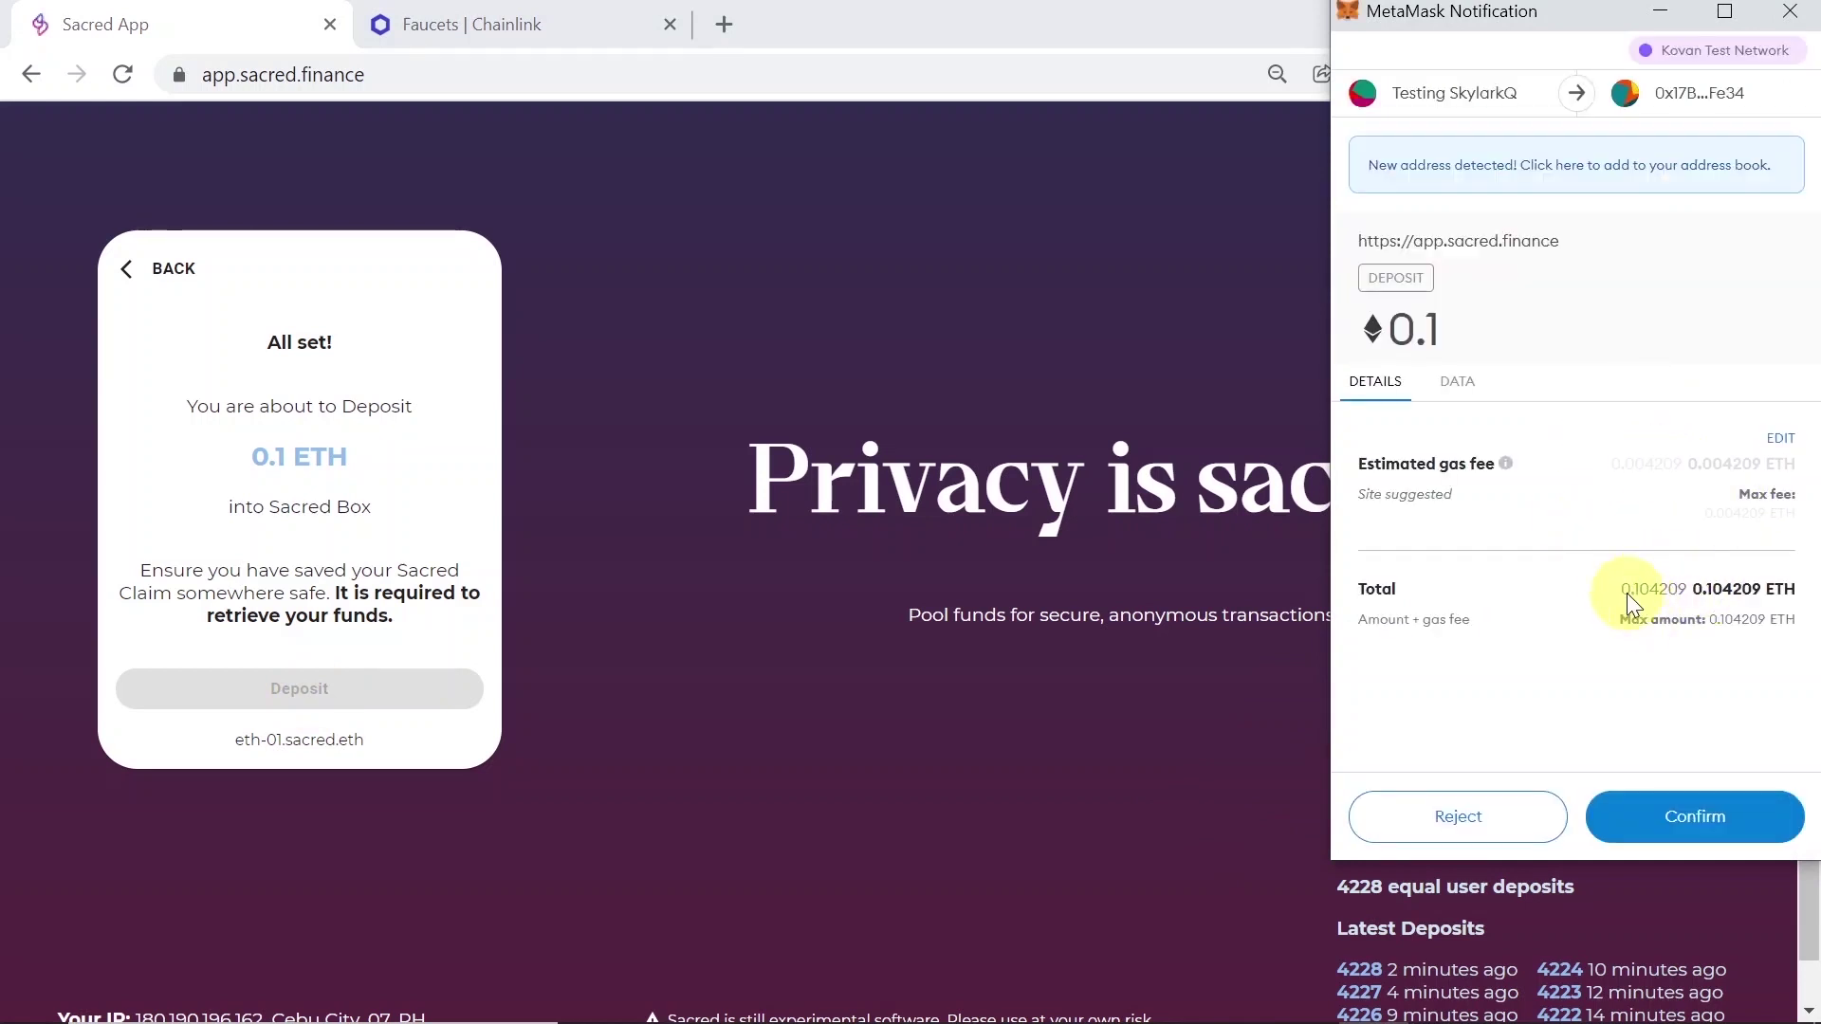
drag(1651, 589, 1687, 589)
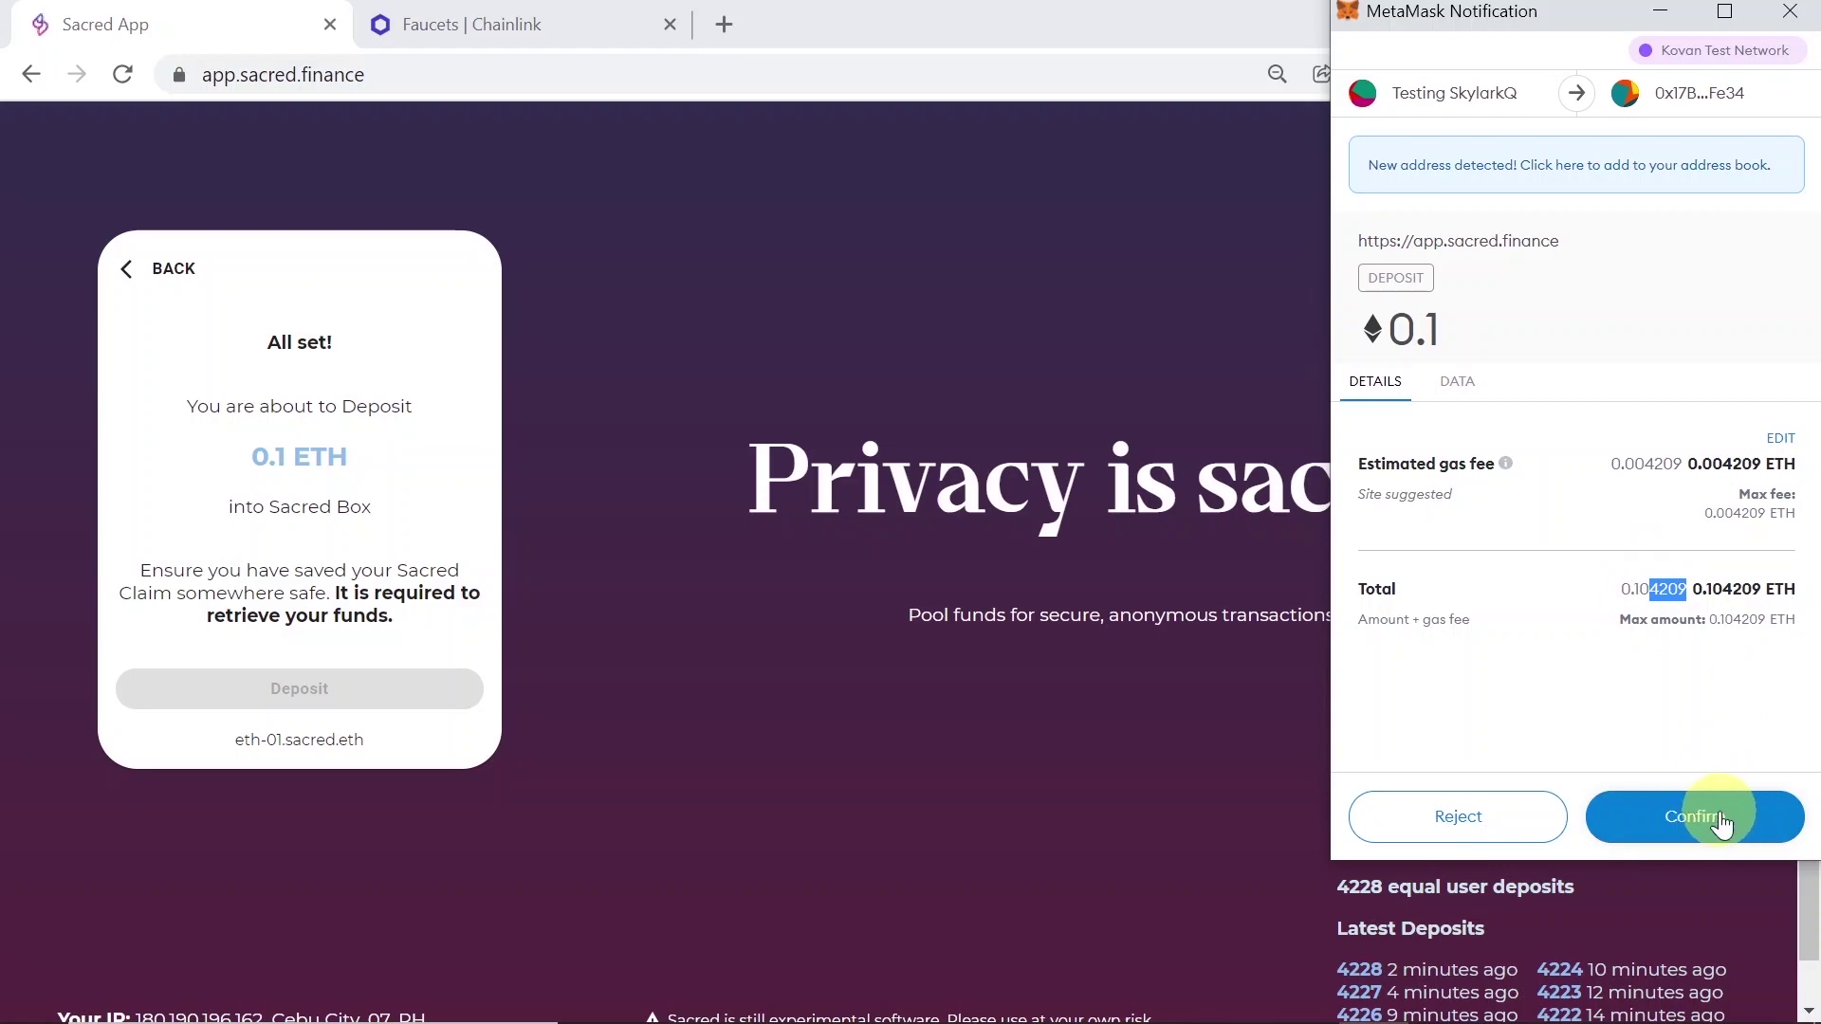
click(1724, 824)
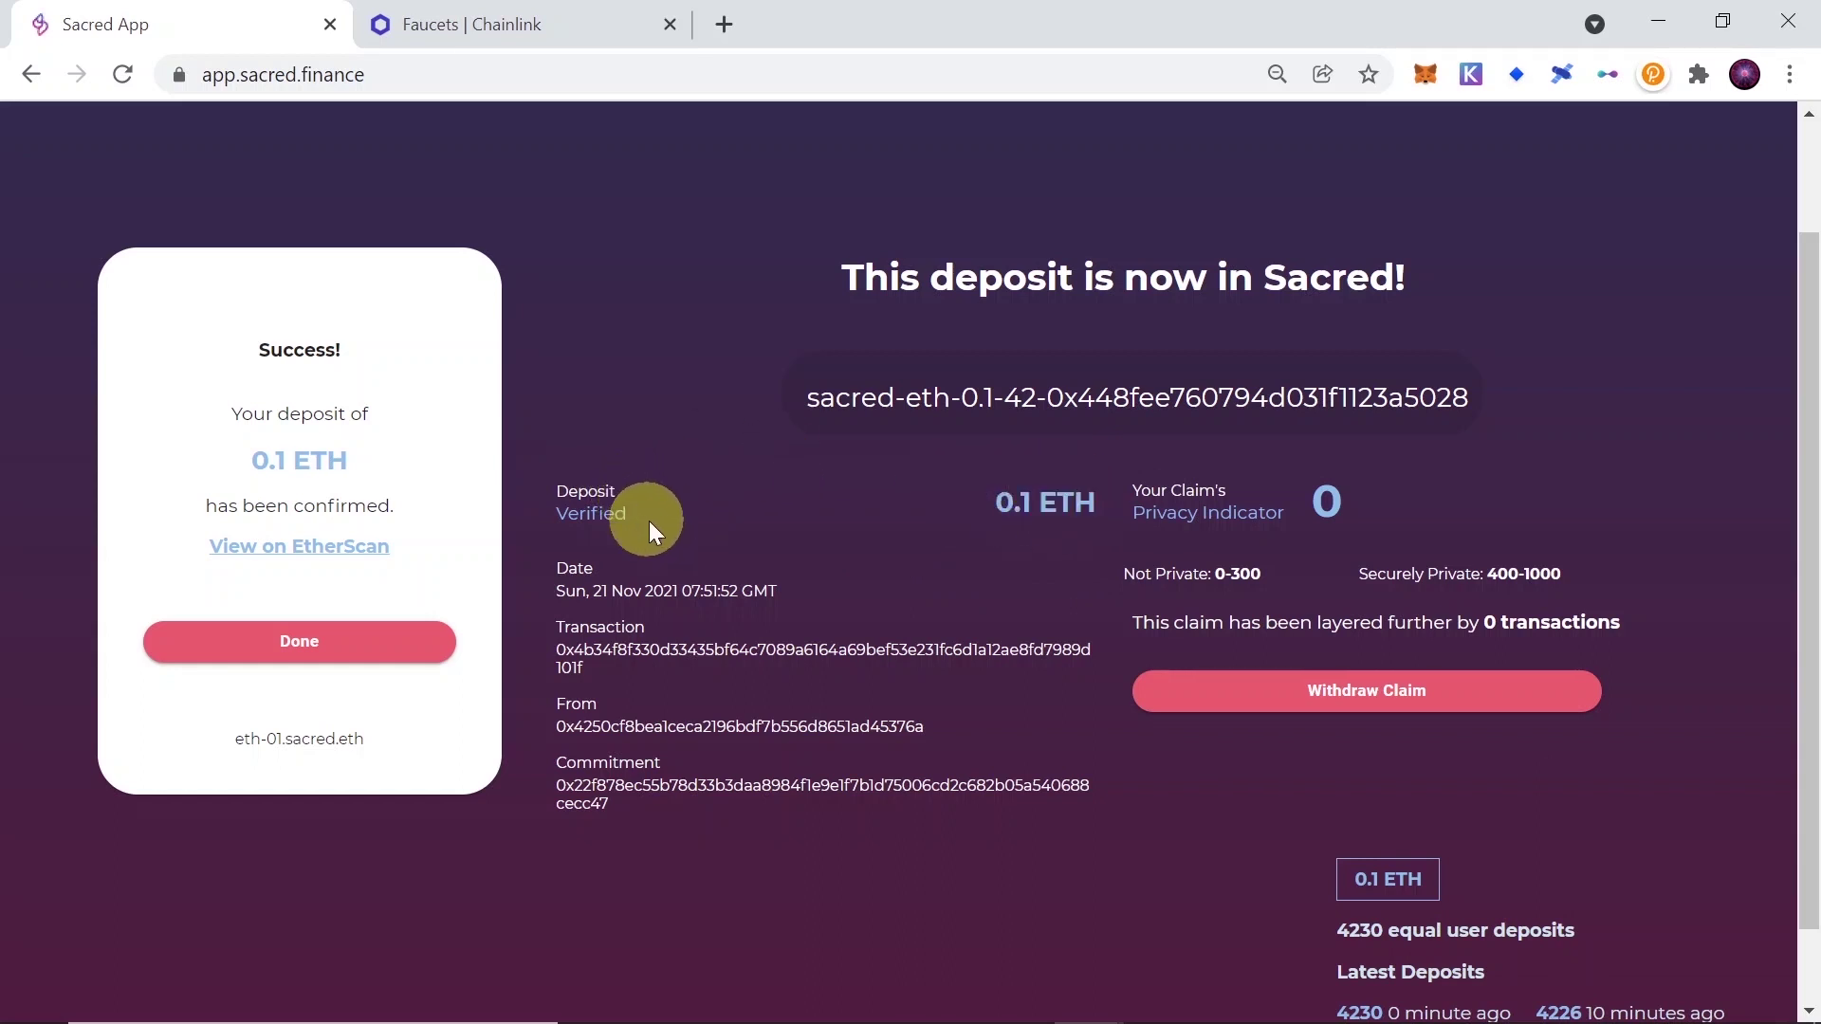
drag(557, 589, 770, 592)
drag(556, 650, 858, 772)
click(728, 780)
drag(618, 799, 555, 778)
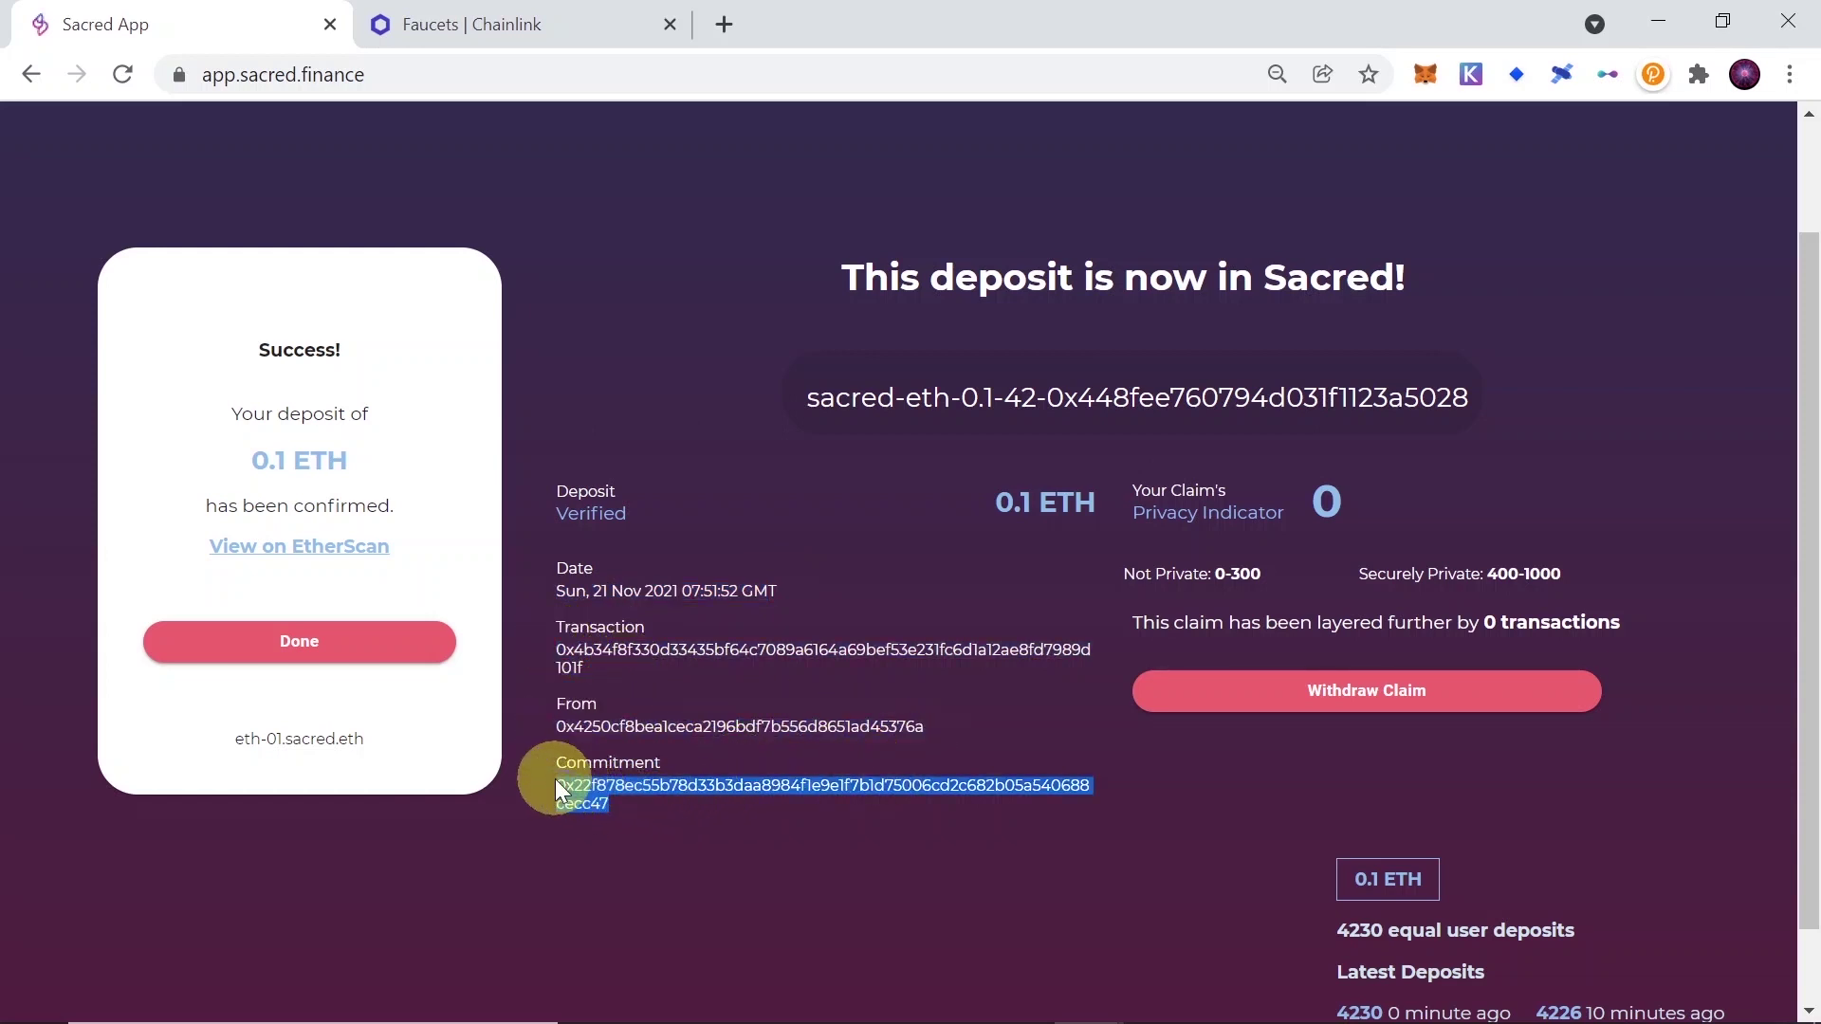
click(855, 745)
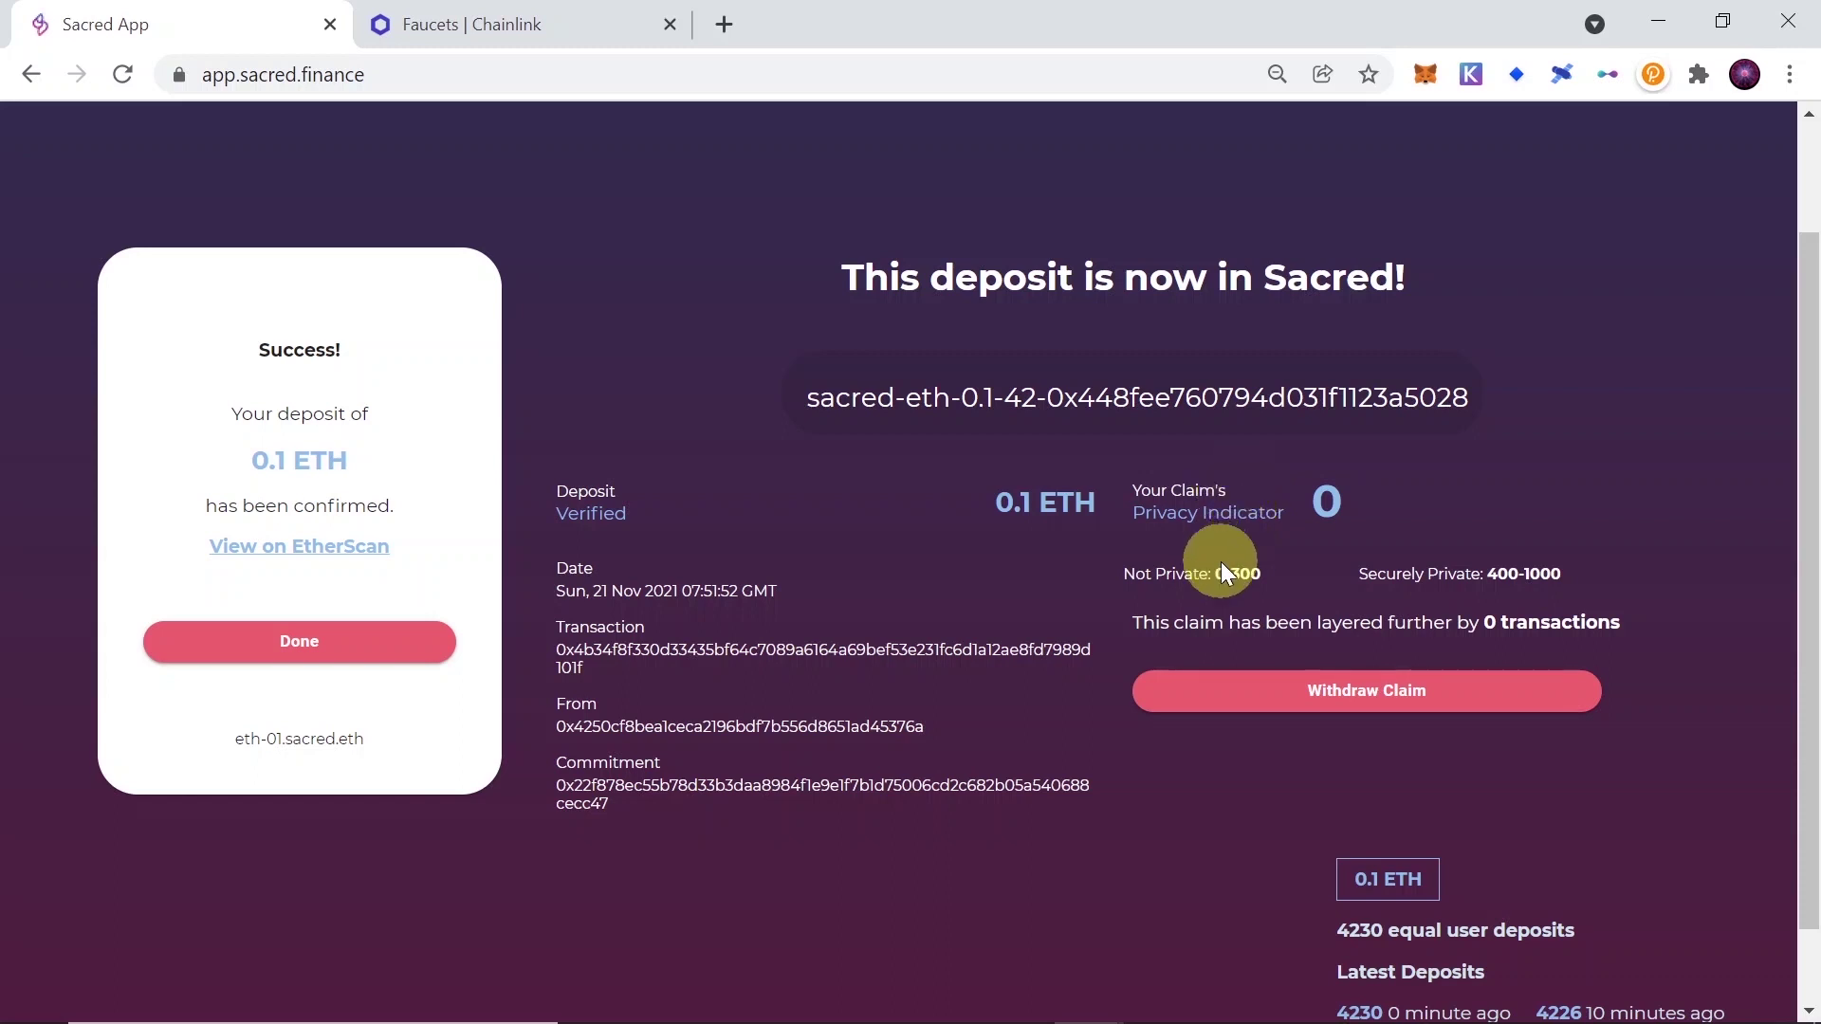
drag(1214, 575, 1268, 581)
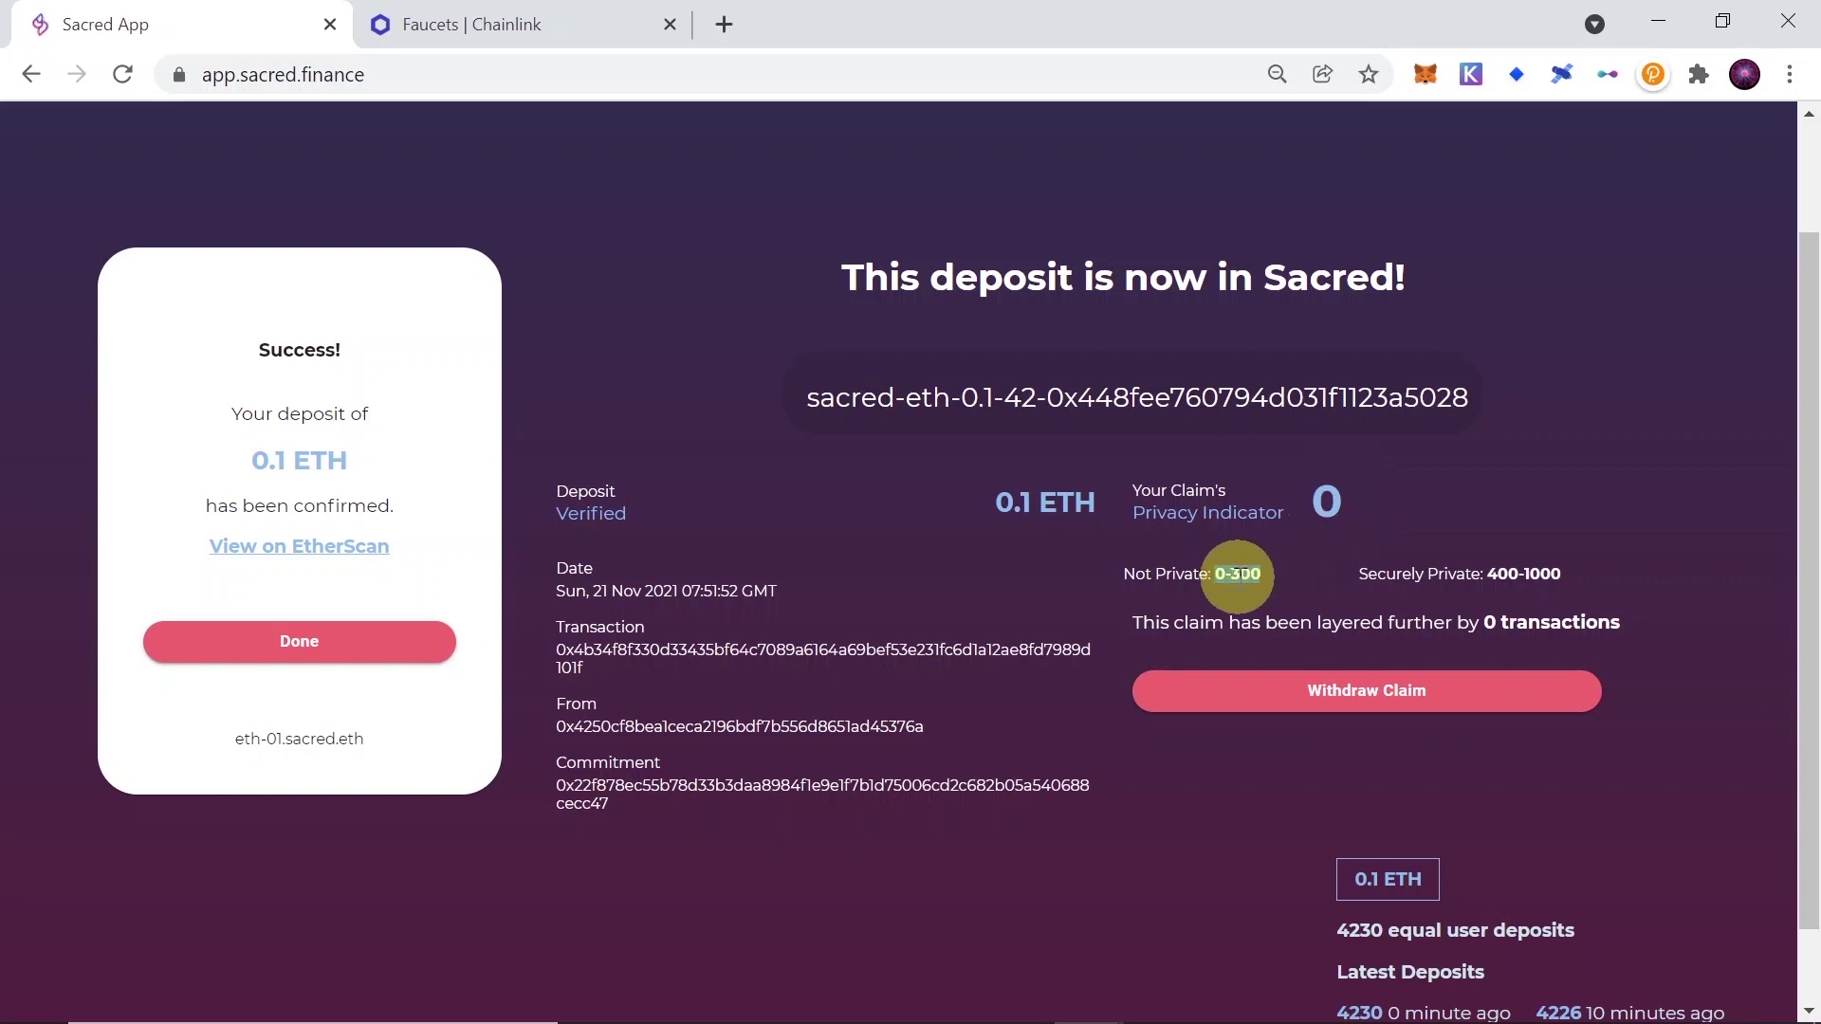
drag(1489, 575, 1564, 576)
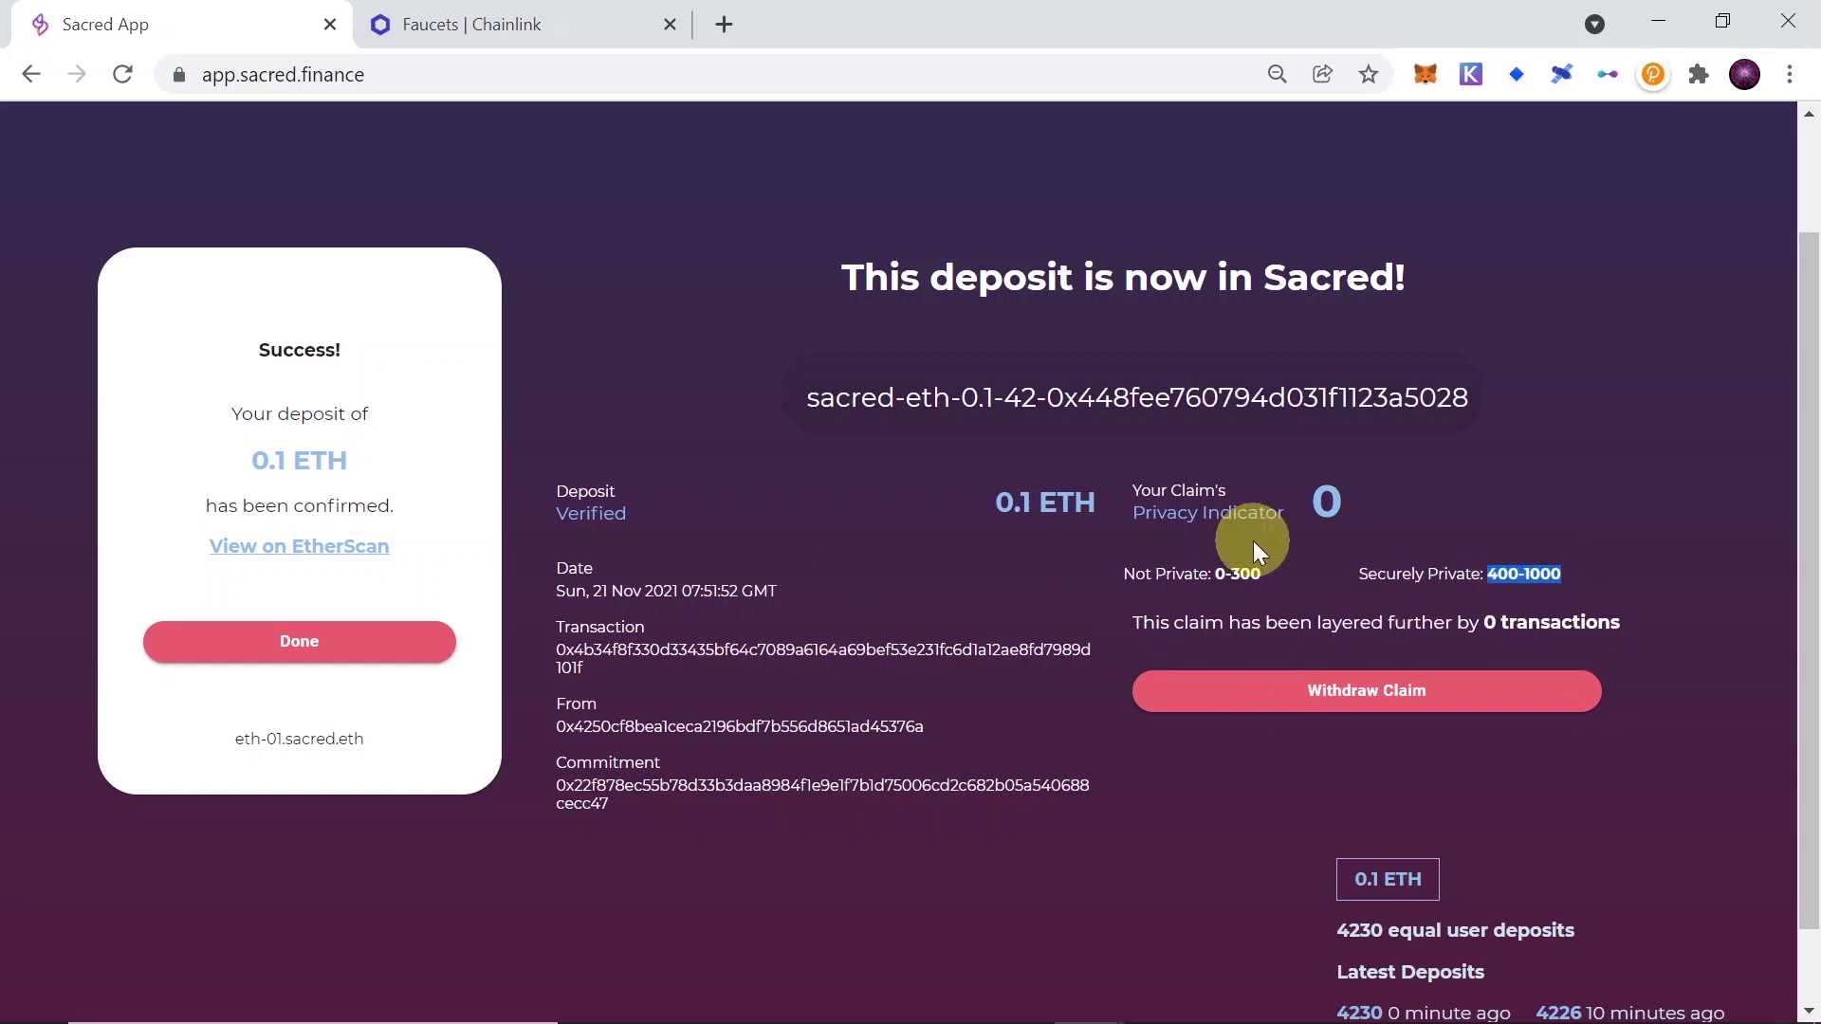
scroll(1112, 481, up, 2)
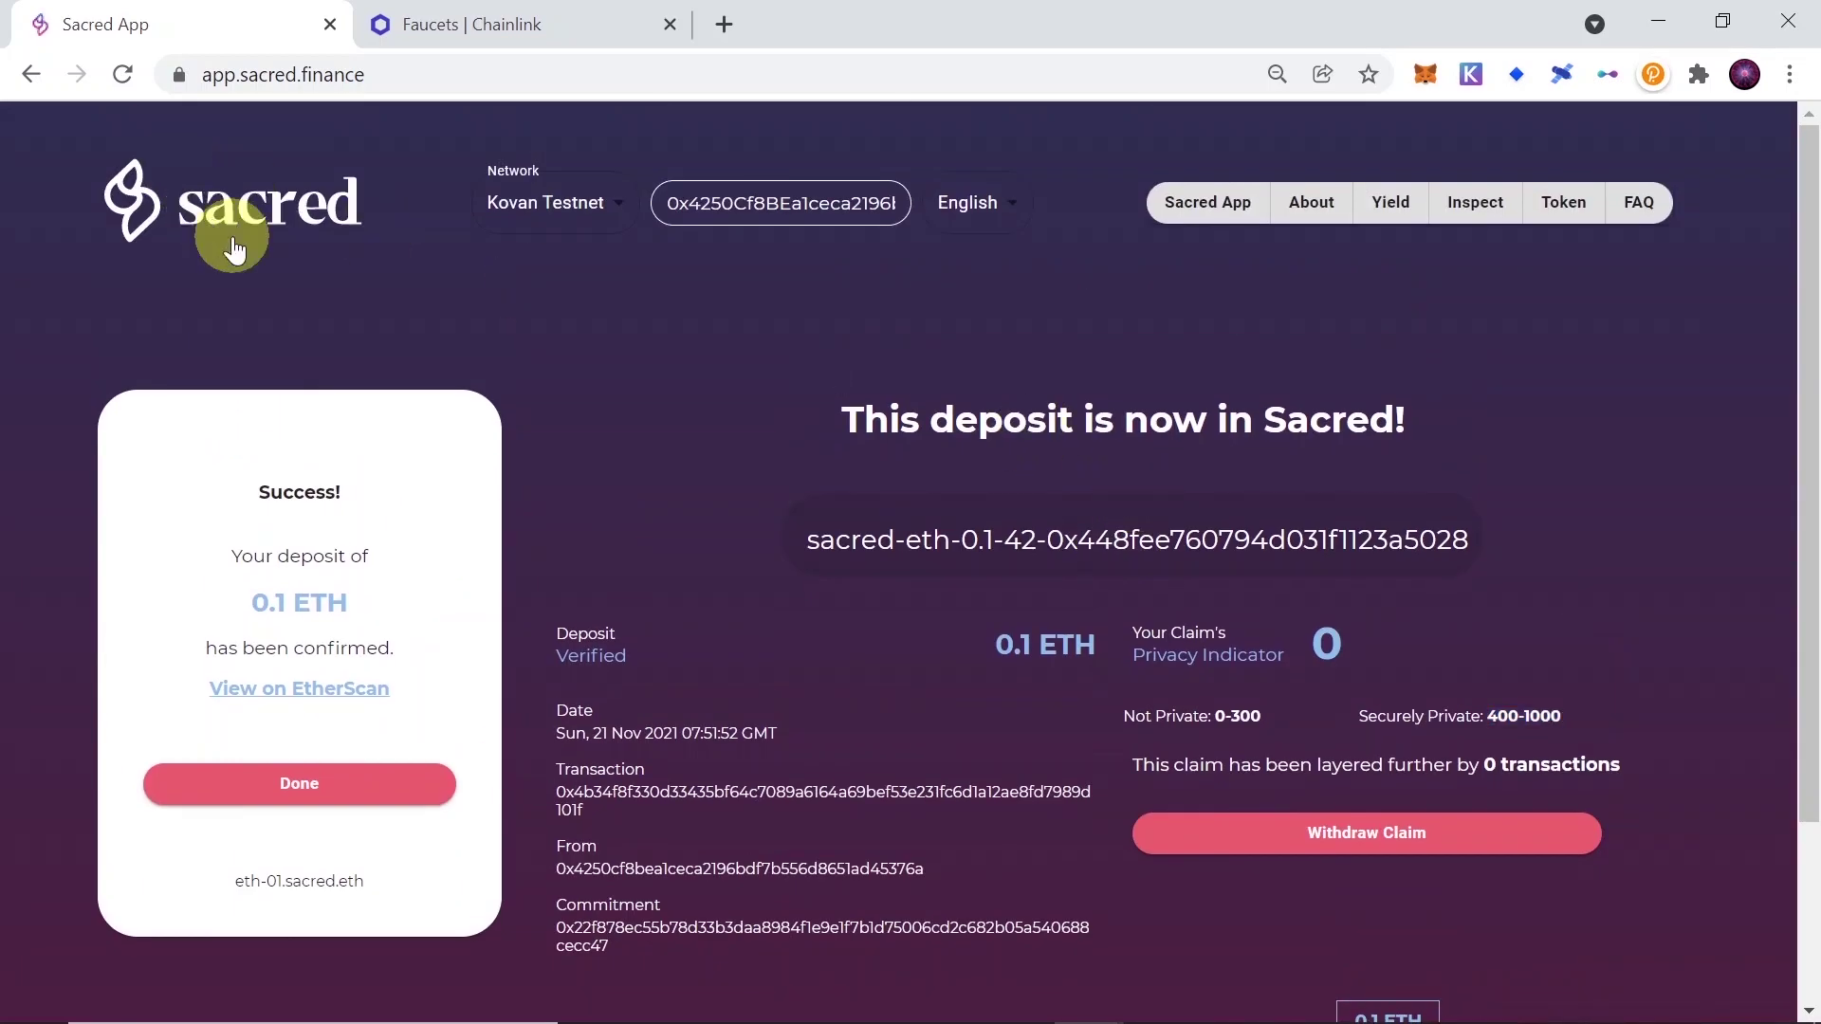
- Go to Inspect from the Sacred home page and paste the saved claim
click(233, 242)
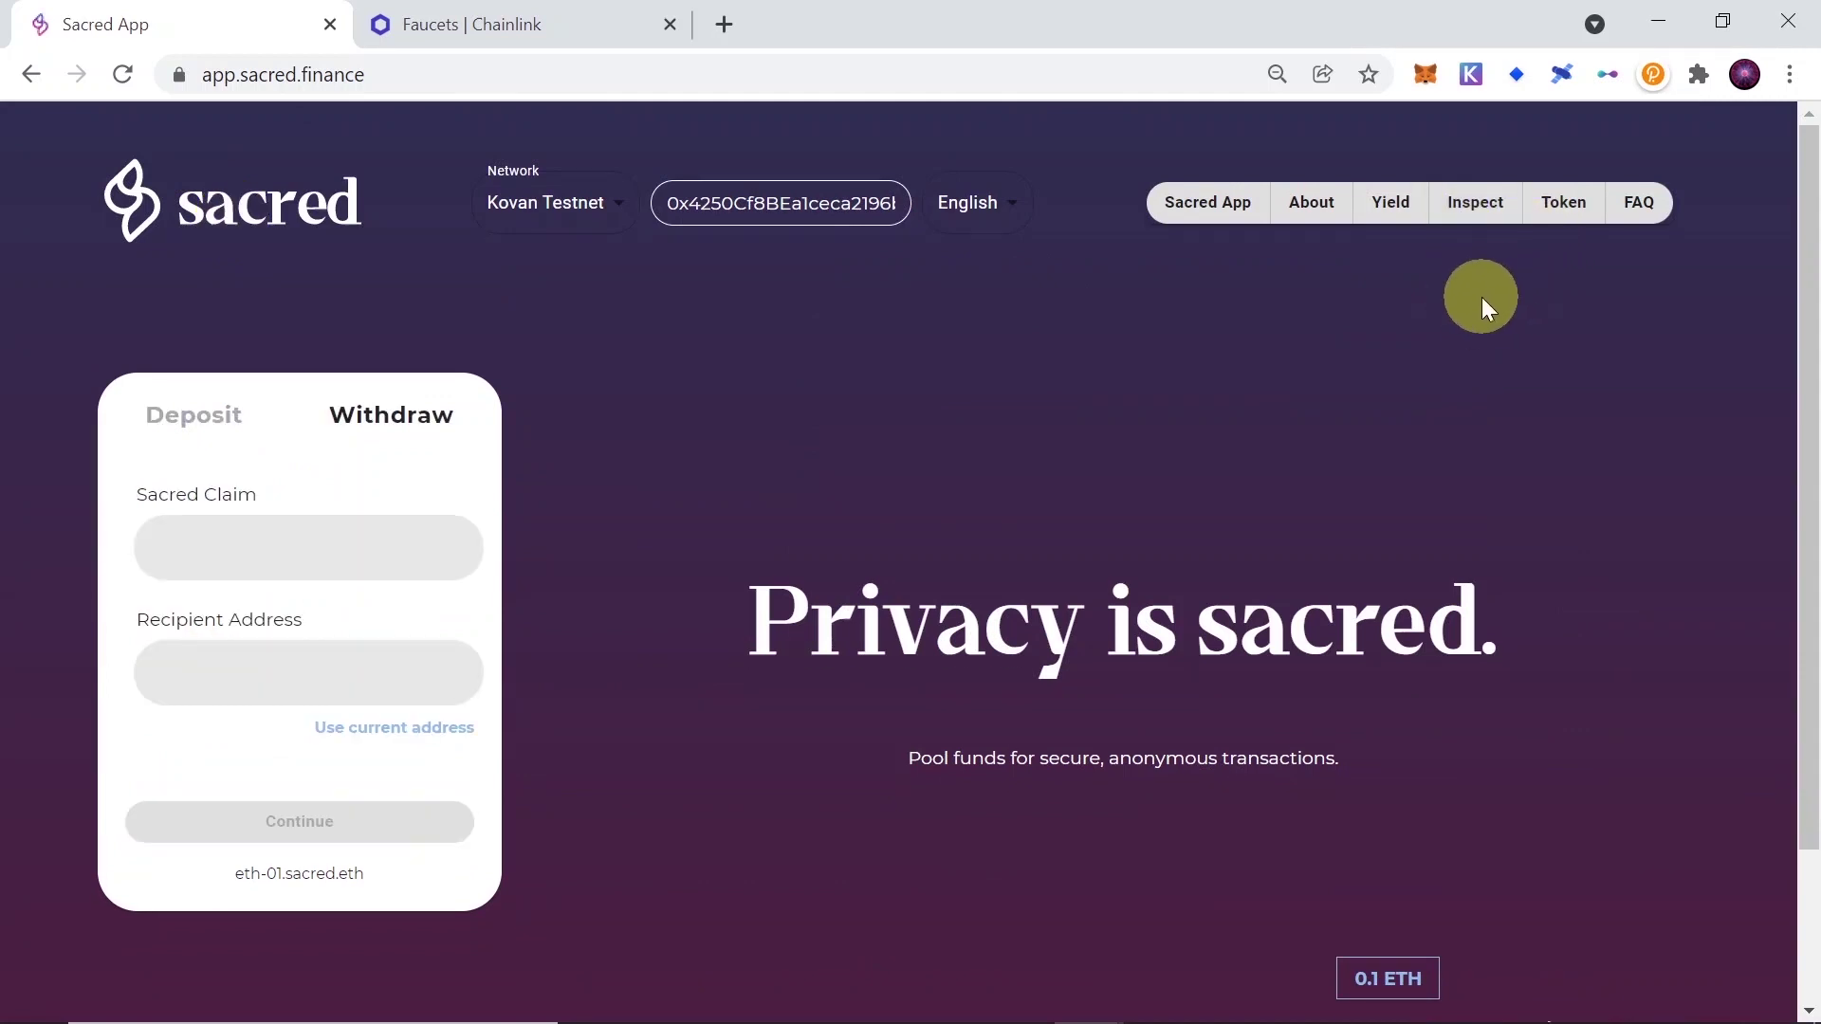
click(1473, 210)
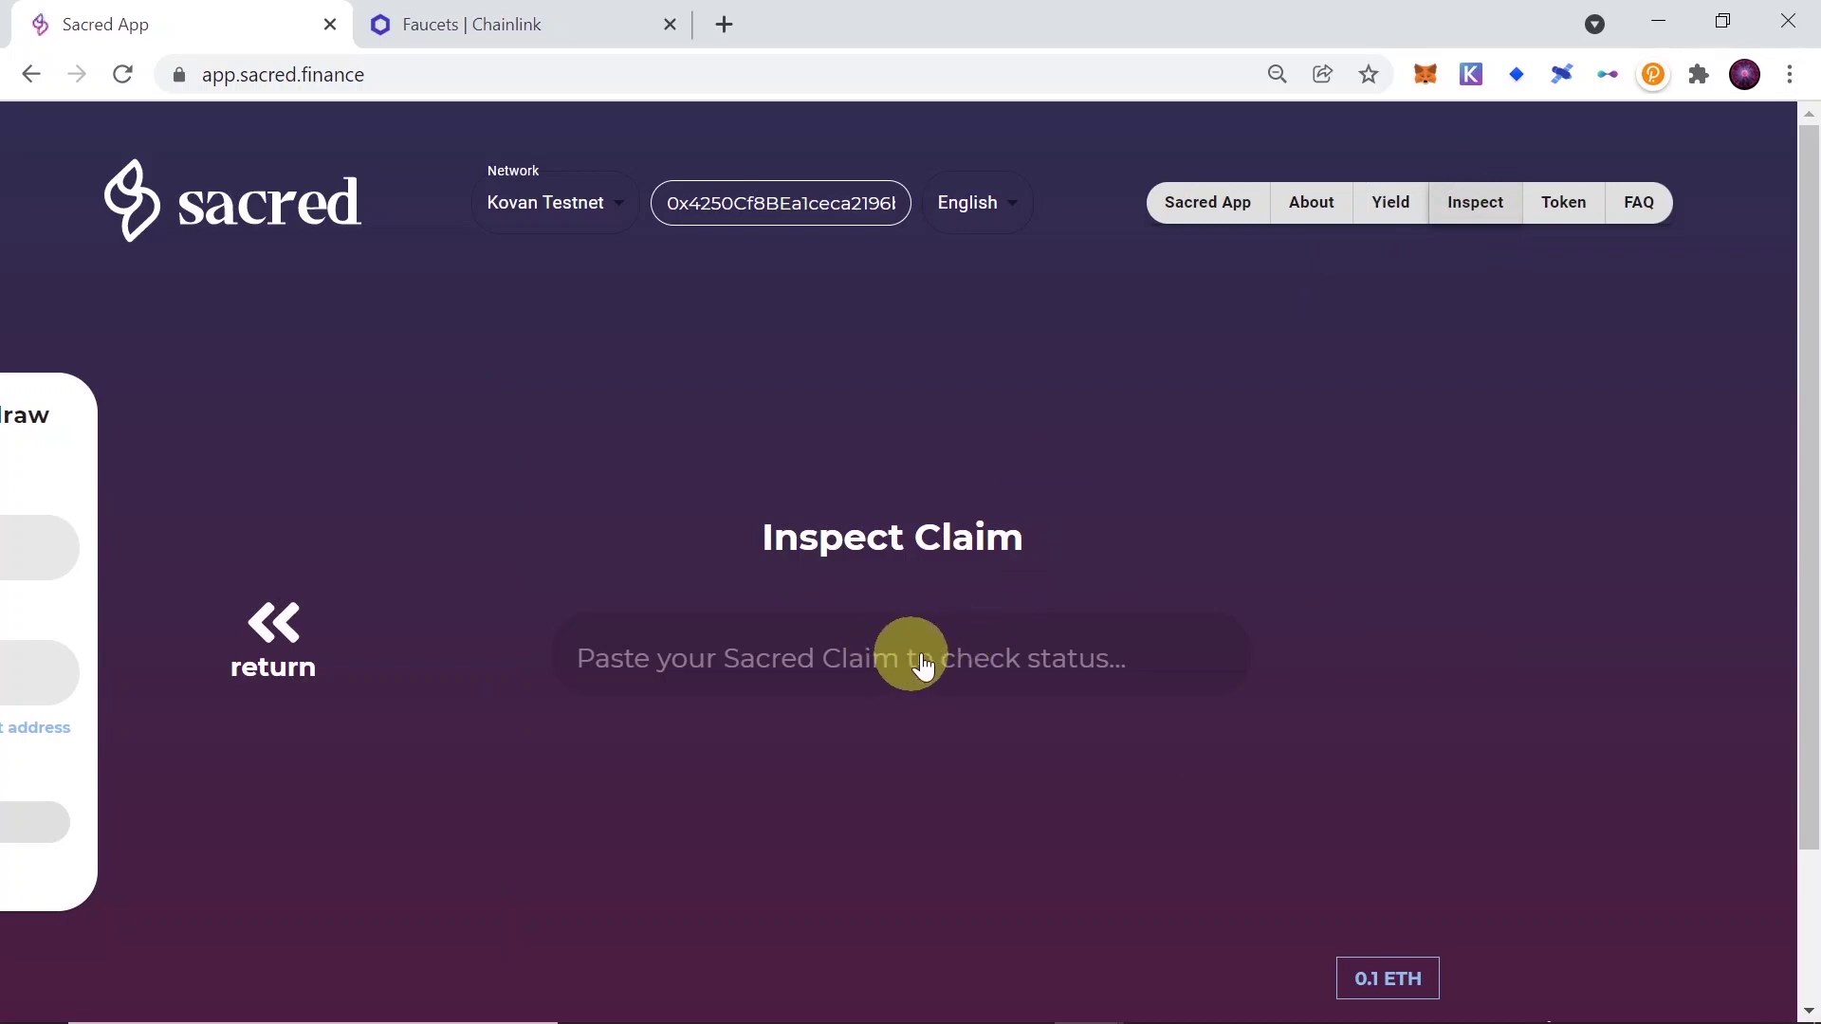
click(877, 662)
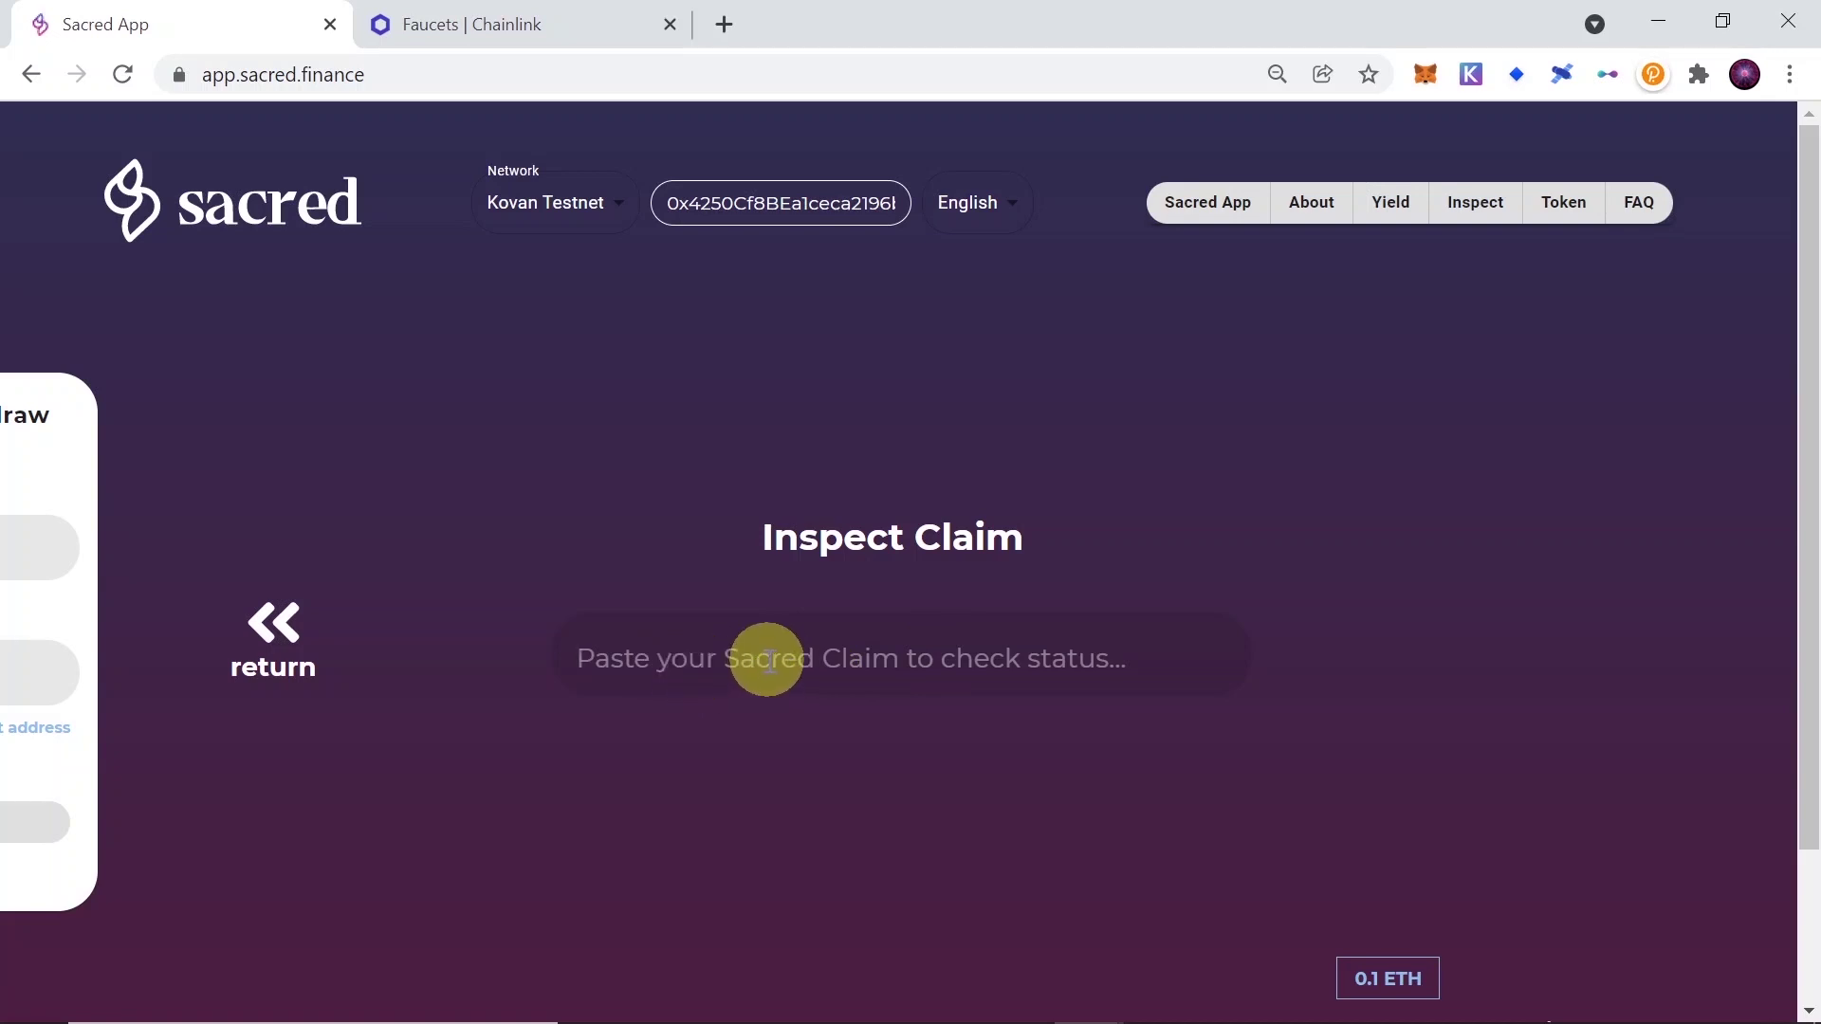
key(ctrl+v)
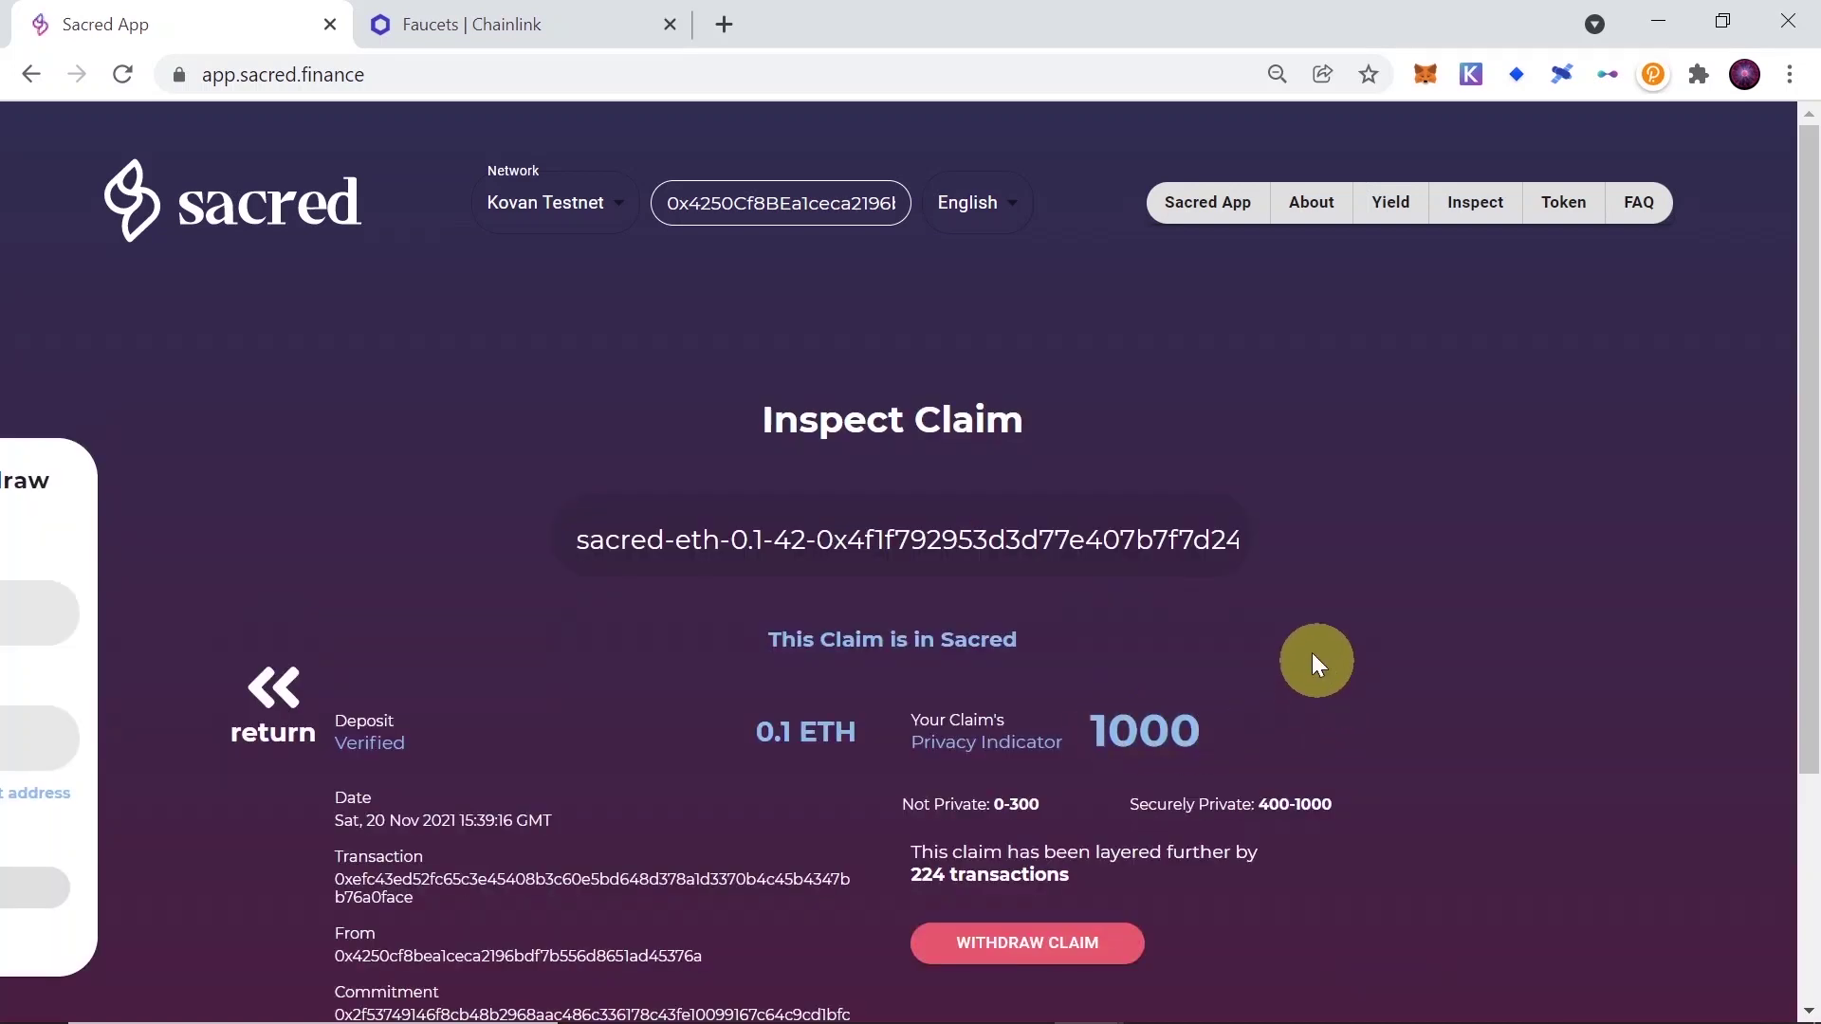
- Highlight the 1000 privacy score, Securely Private label and 224 layering transactions
scroll(1036, 588, down, 2)
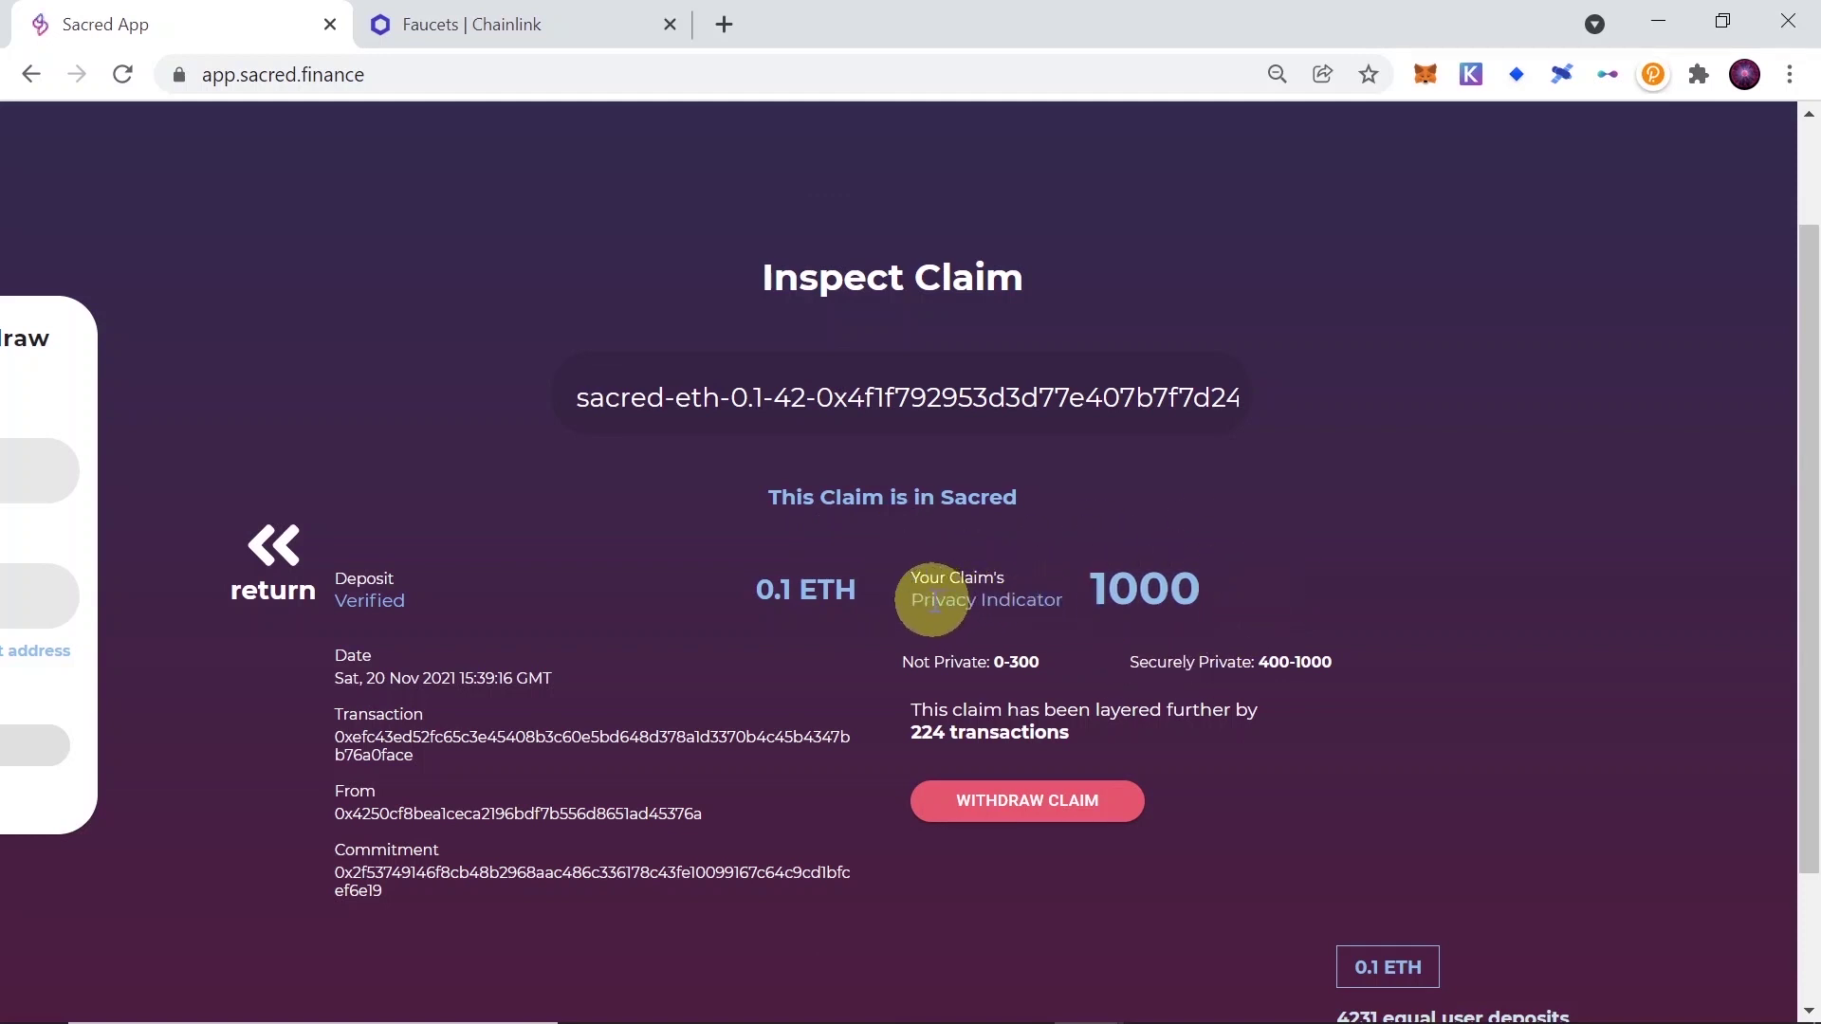
drag(1083, 589, 1194, 588)
drag(1129, 662, 1257, 661)
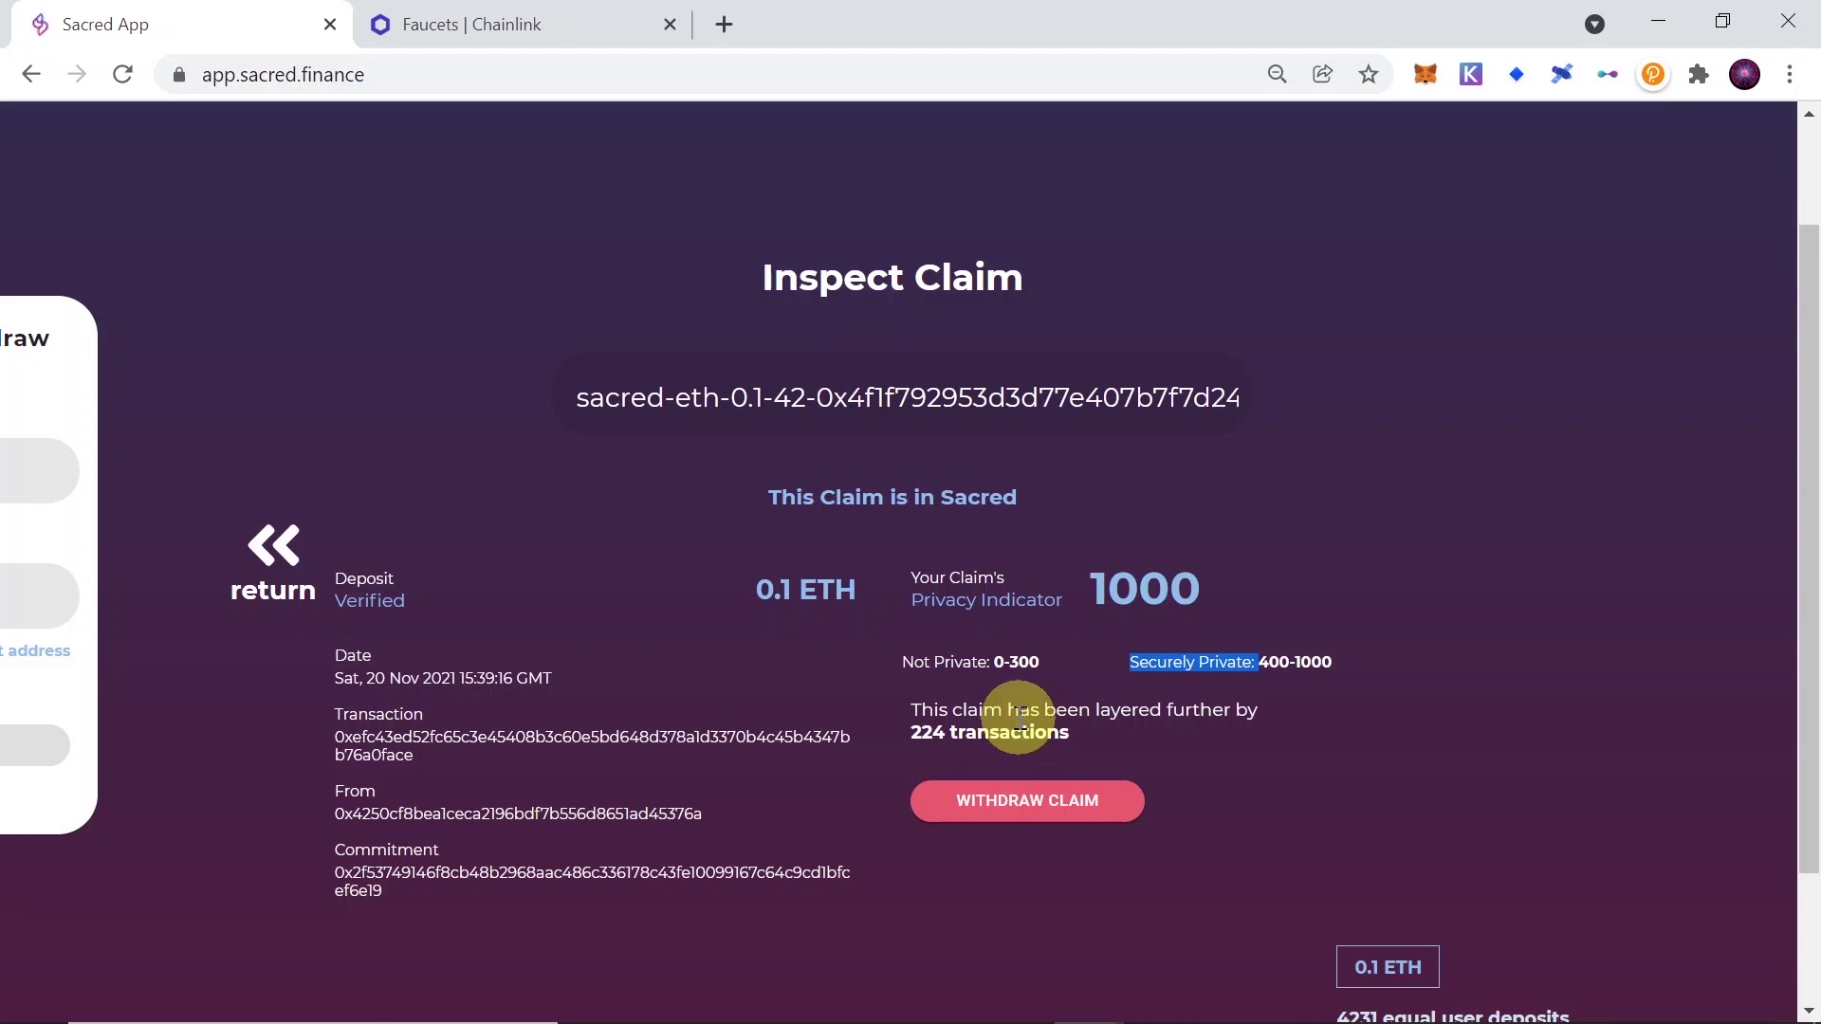
drag(910, 731, 937, 730)
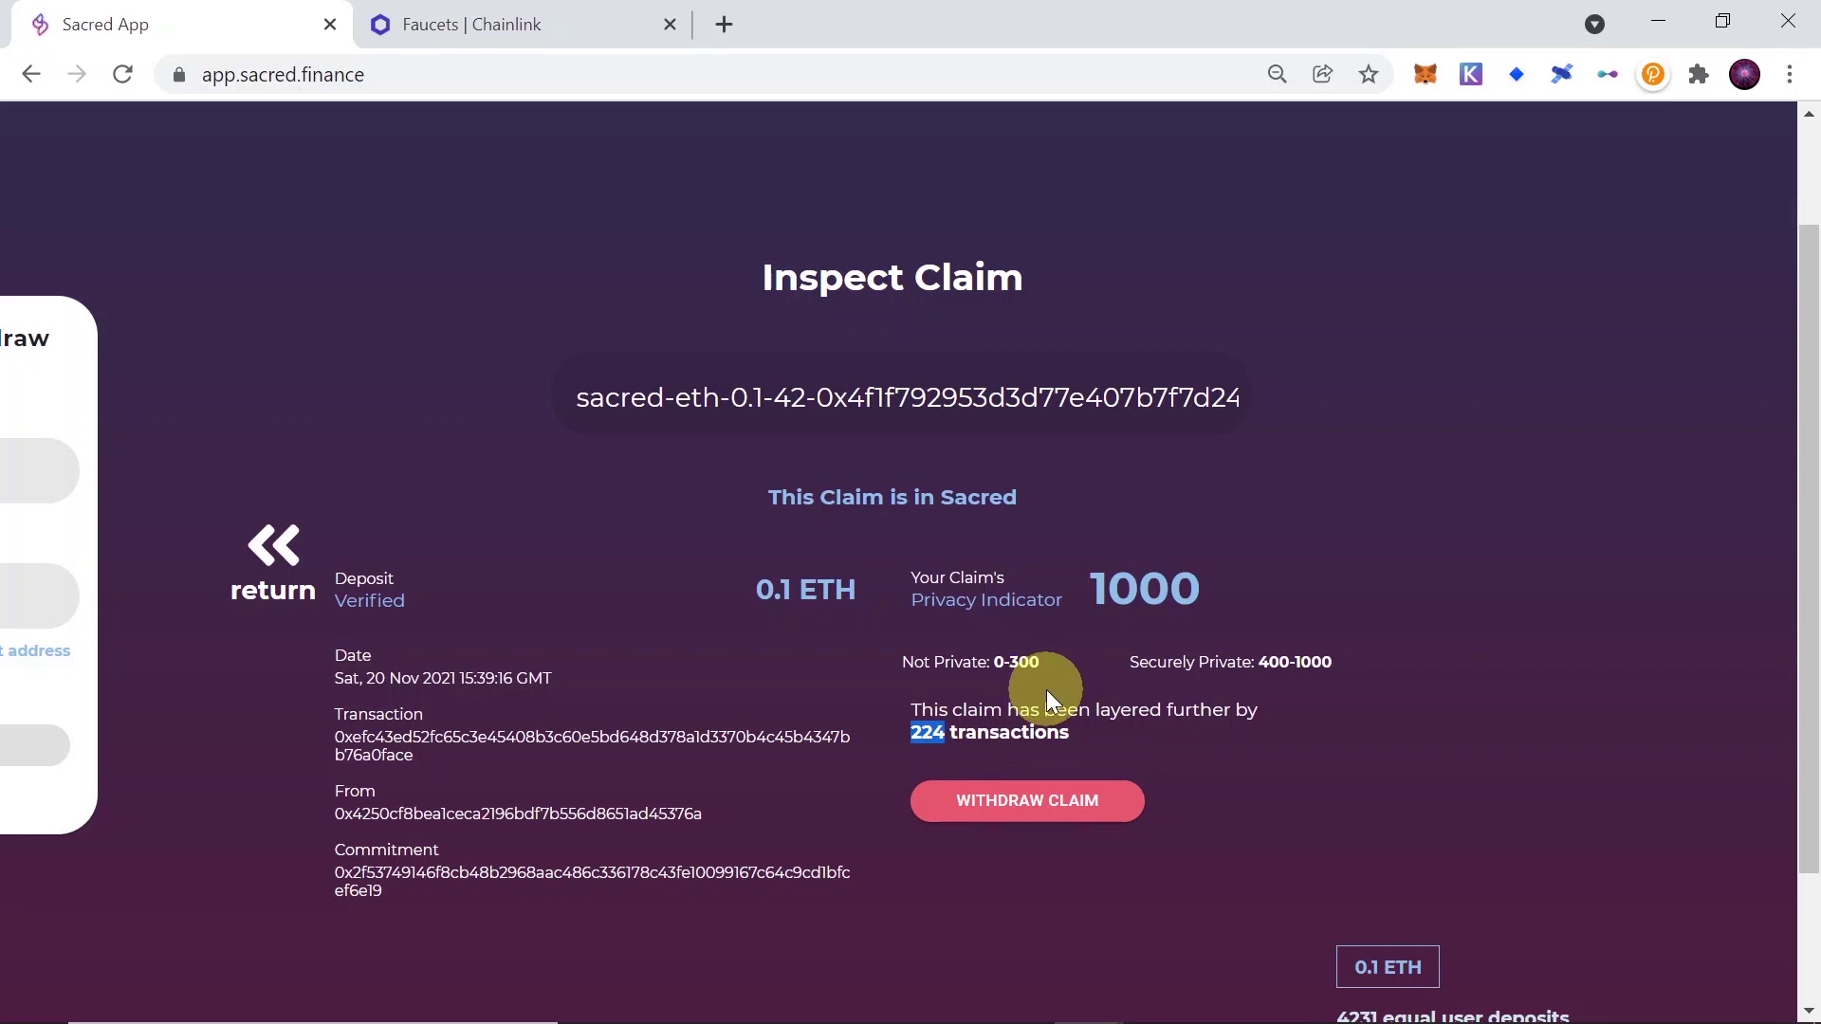
click(1072, 676)
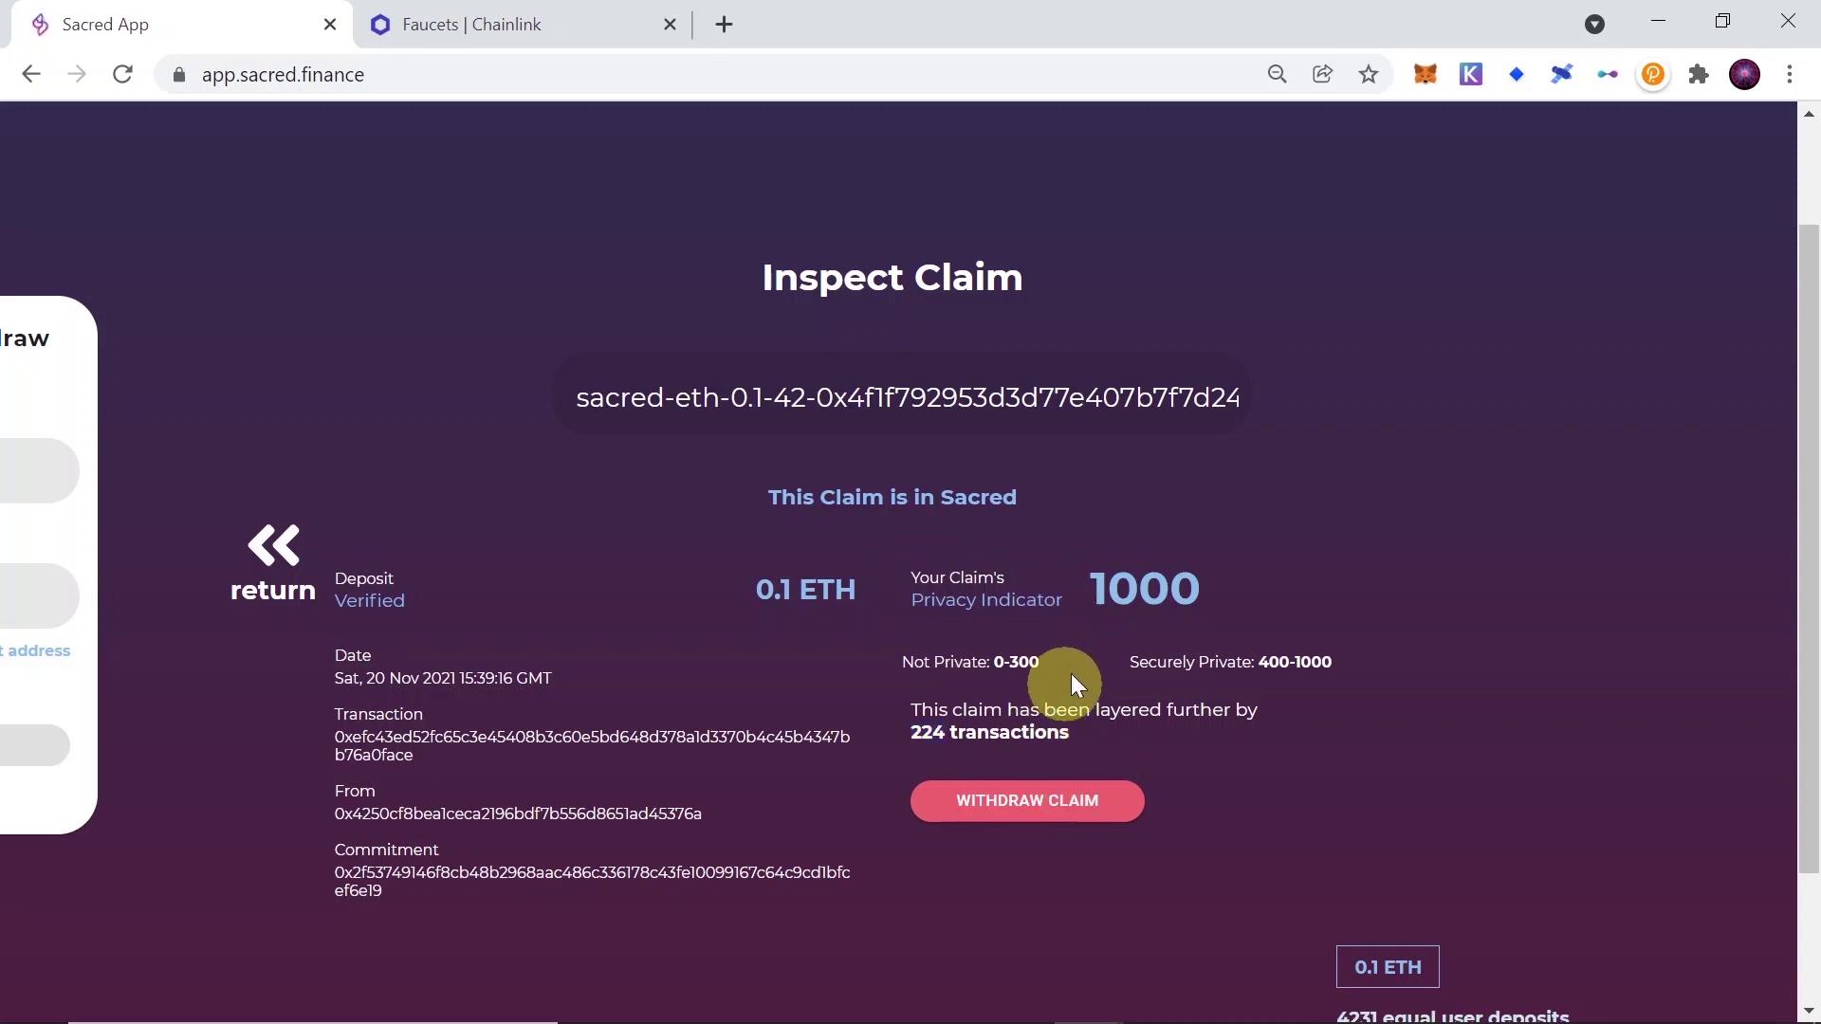
- Start withdrawing the inspected claim and paste it into the Sacred Claim field
click(1061, 808)
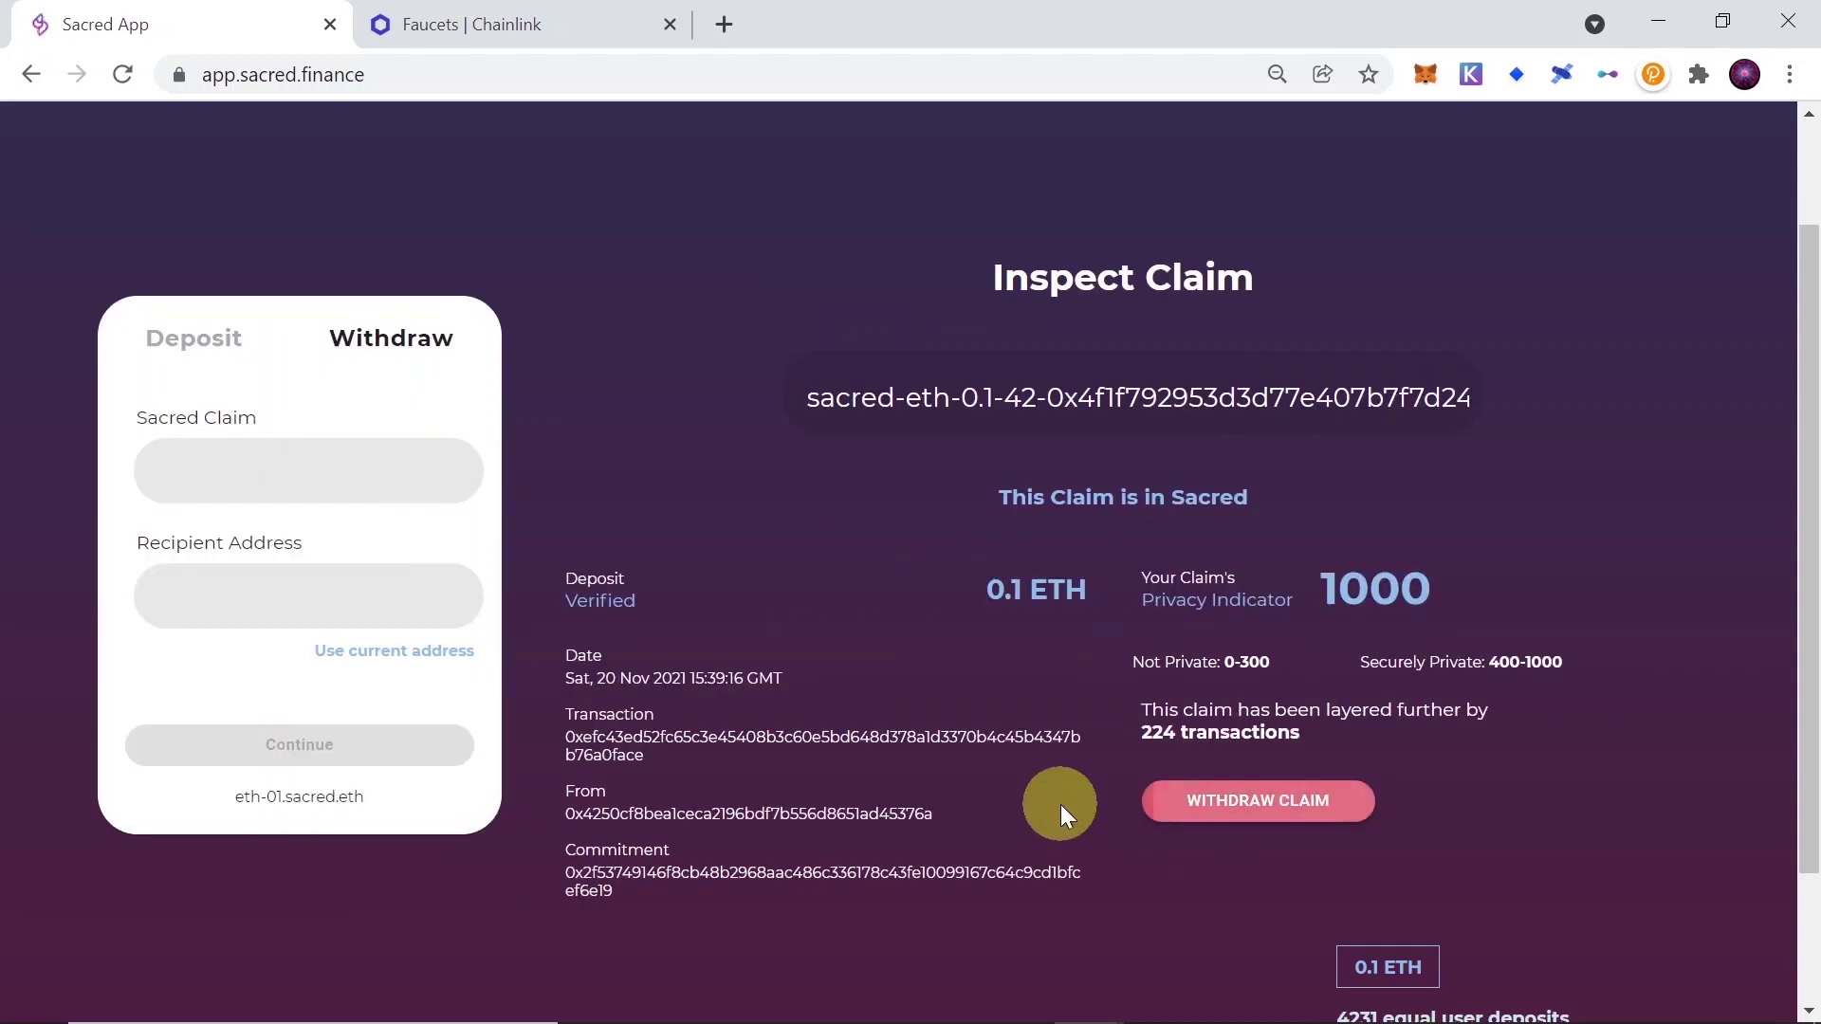
click(337, 453)
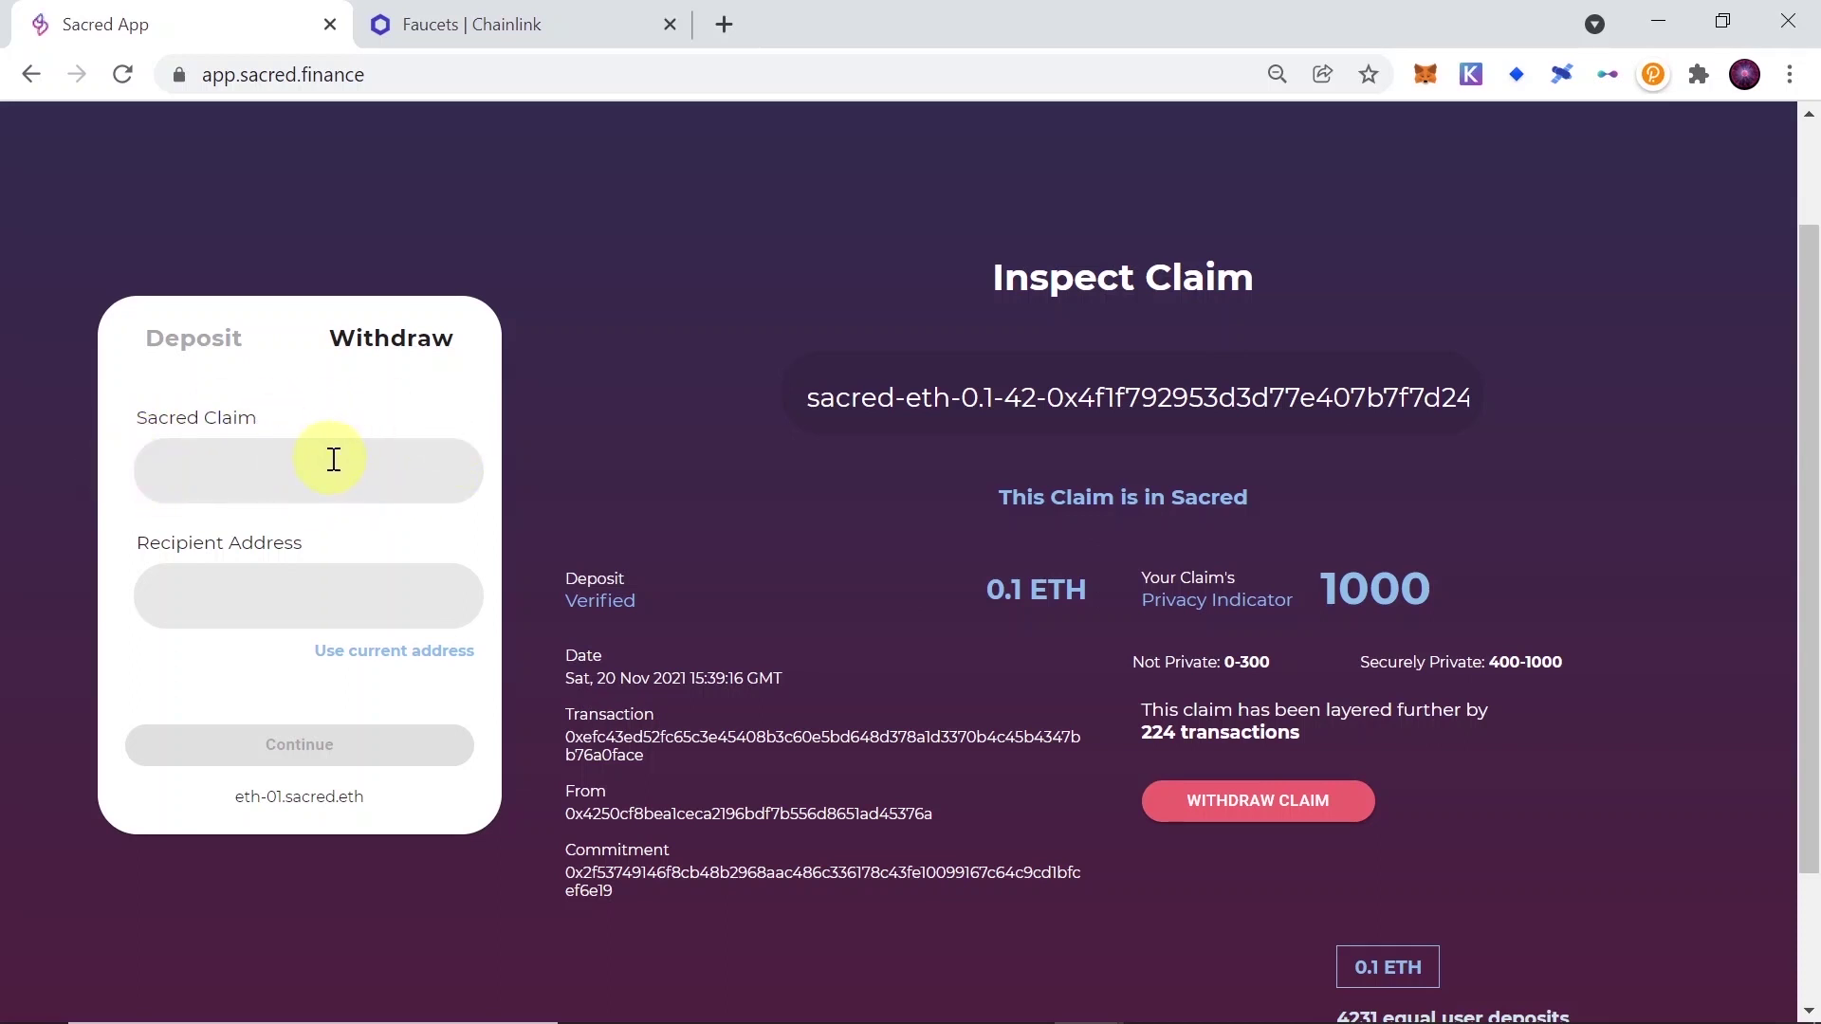
key(ctrl+v)
click(398, 561)
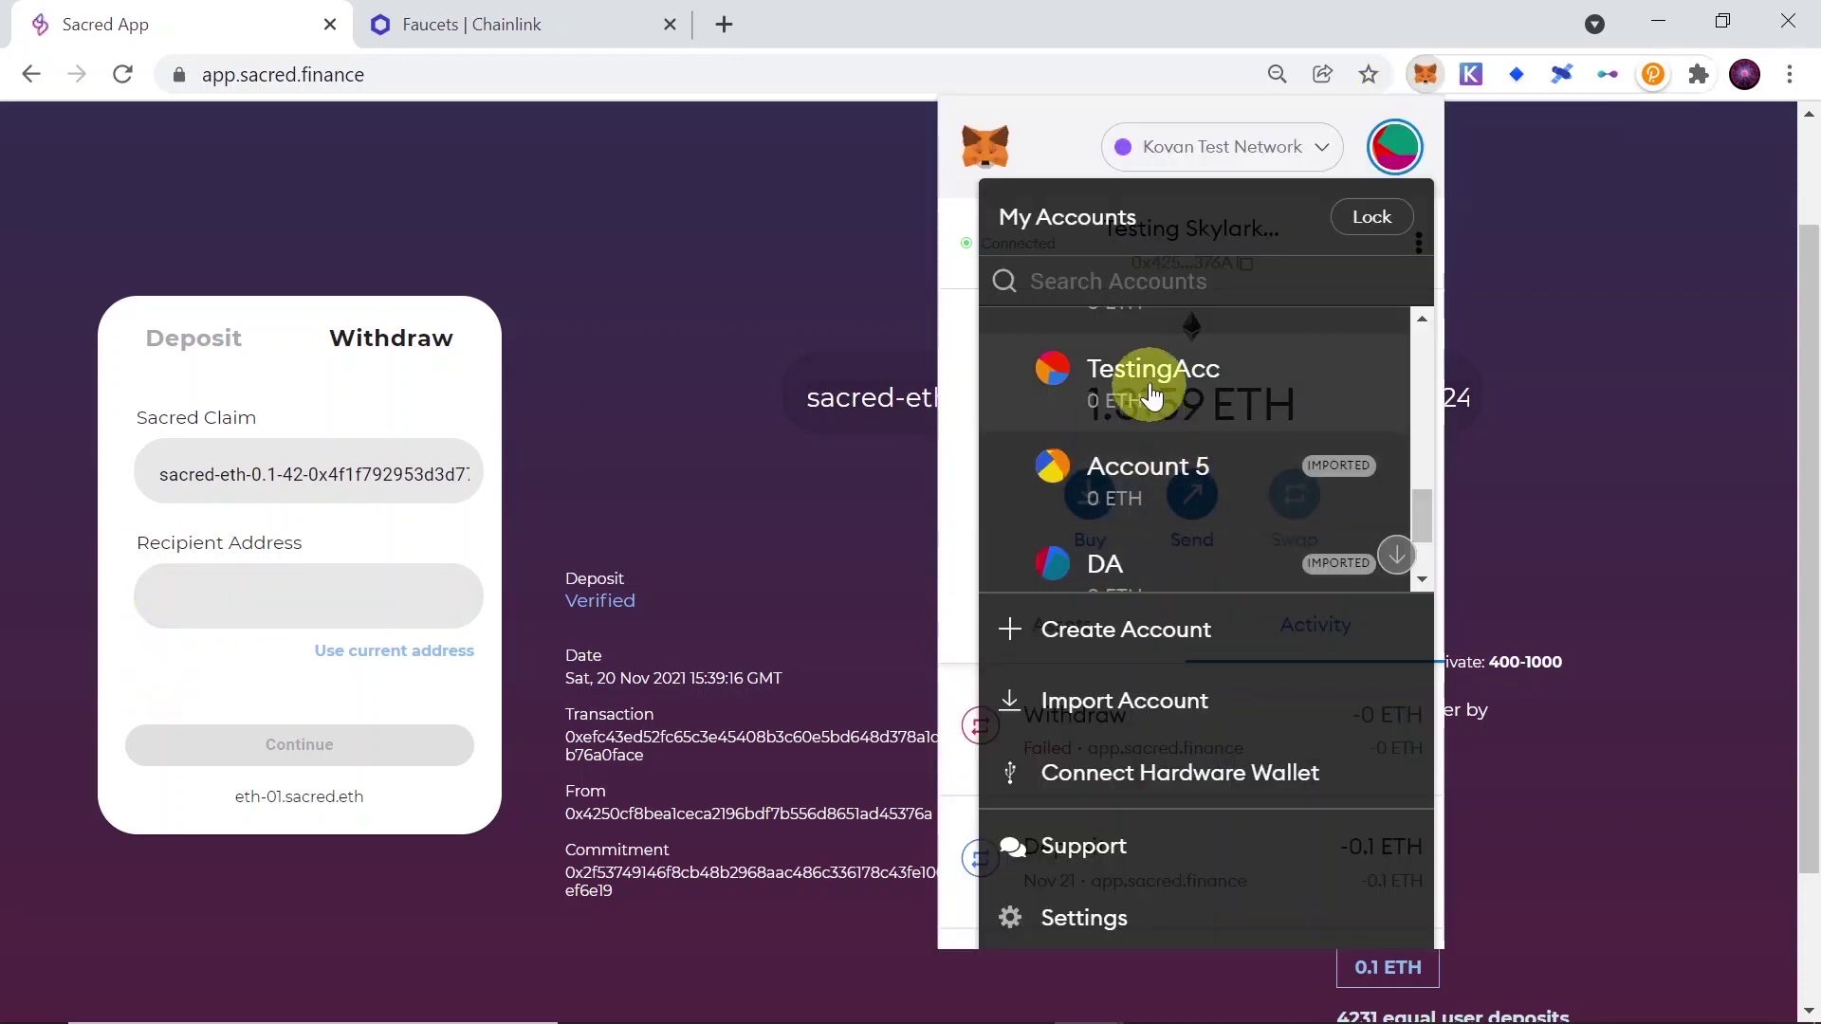
- Switch MetaMask to the other test account and paste its address as recipient
click(1152, 373)
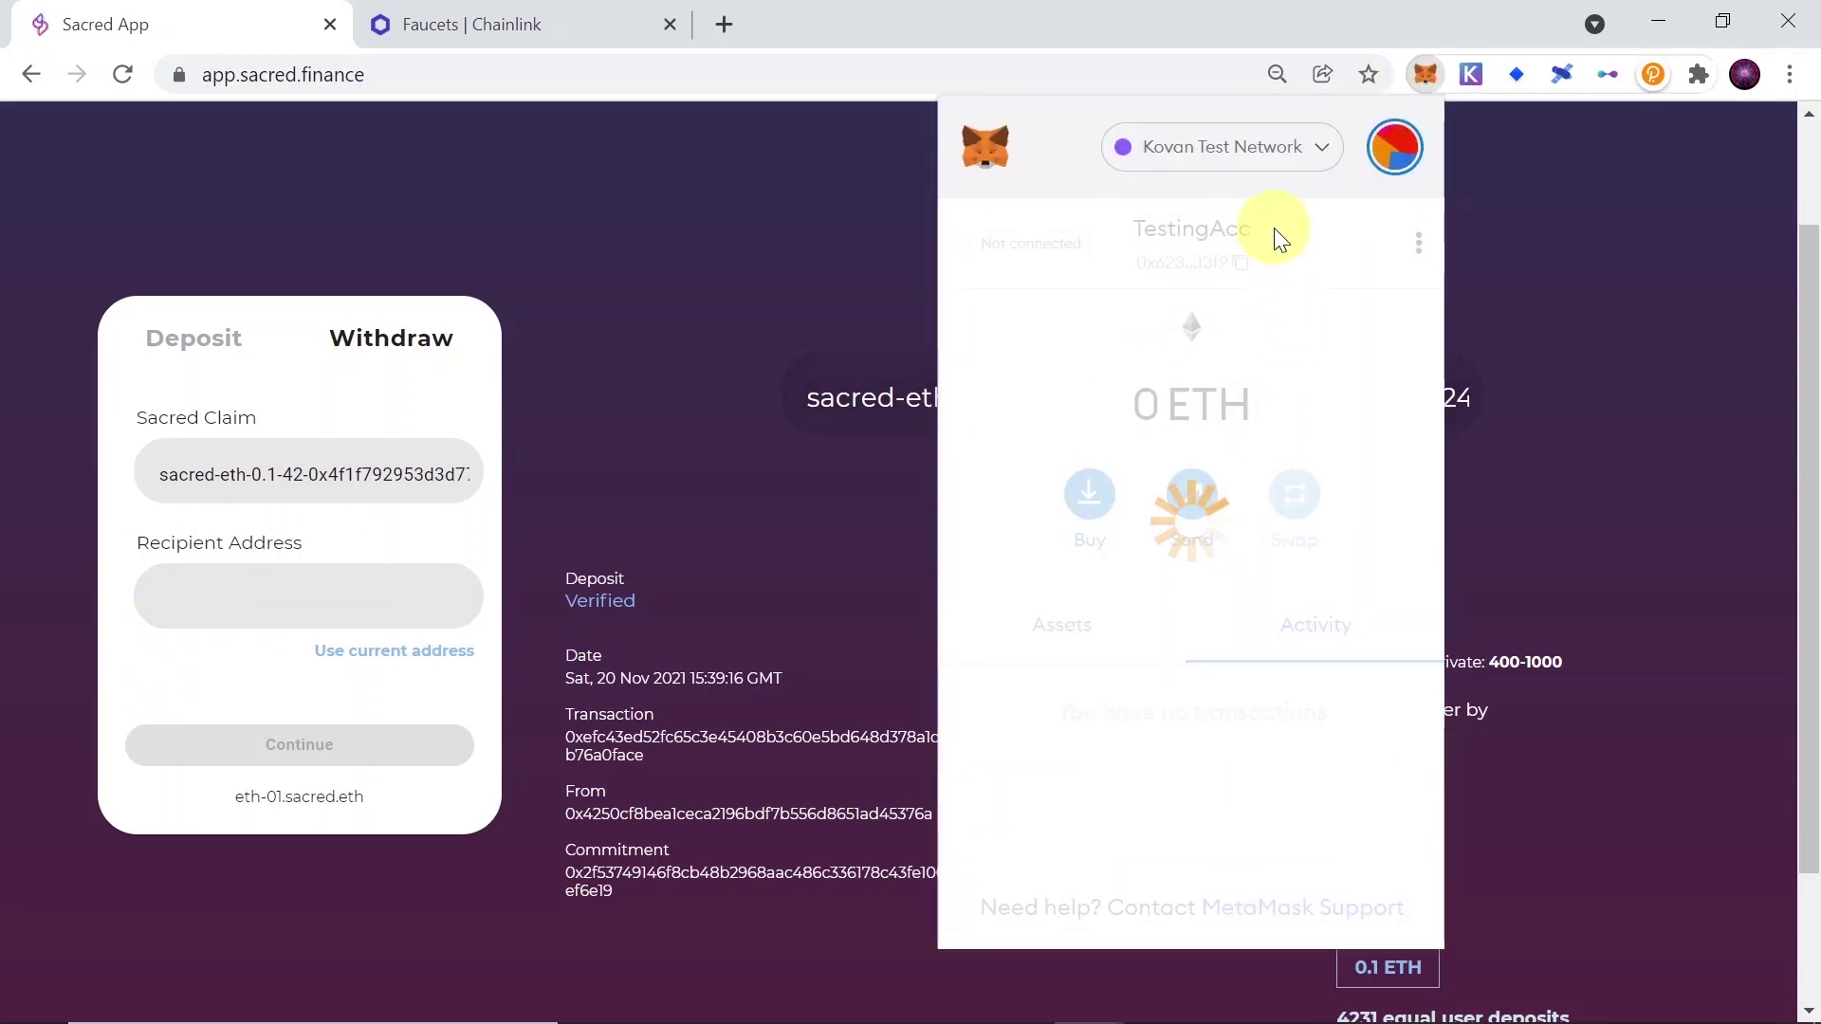
click(347, 590)
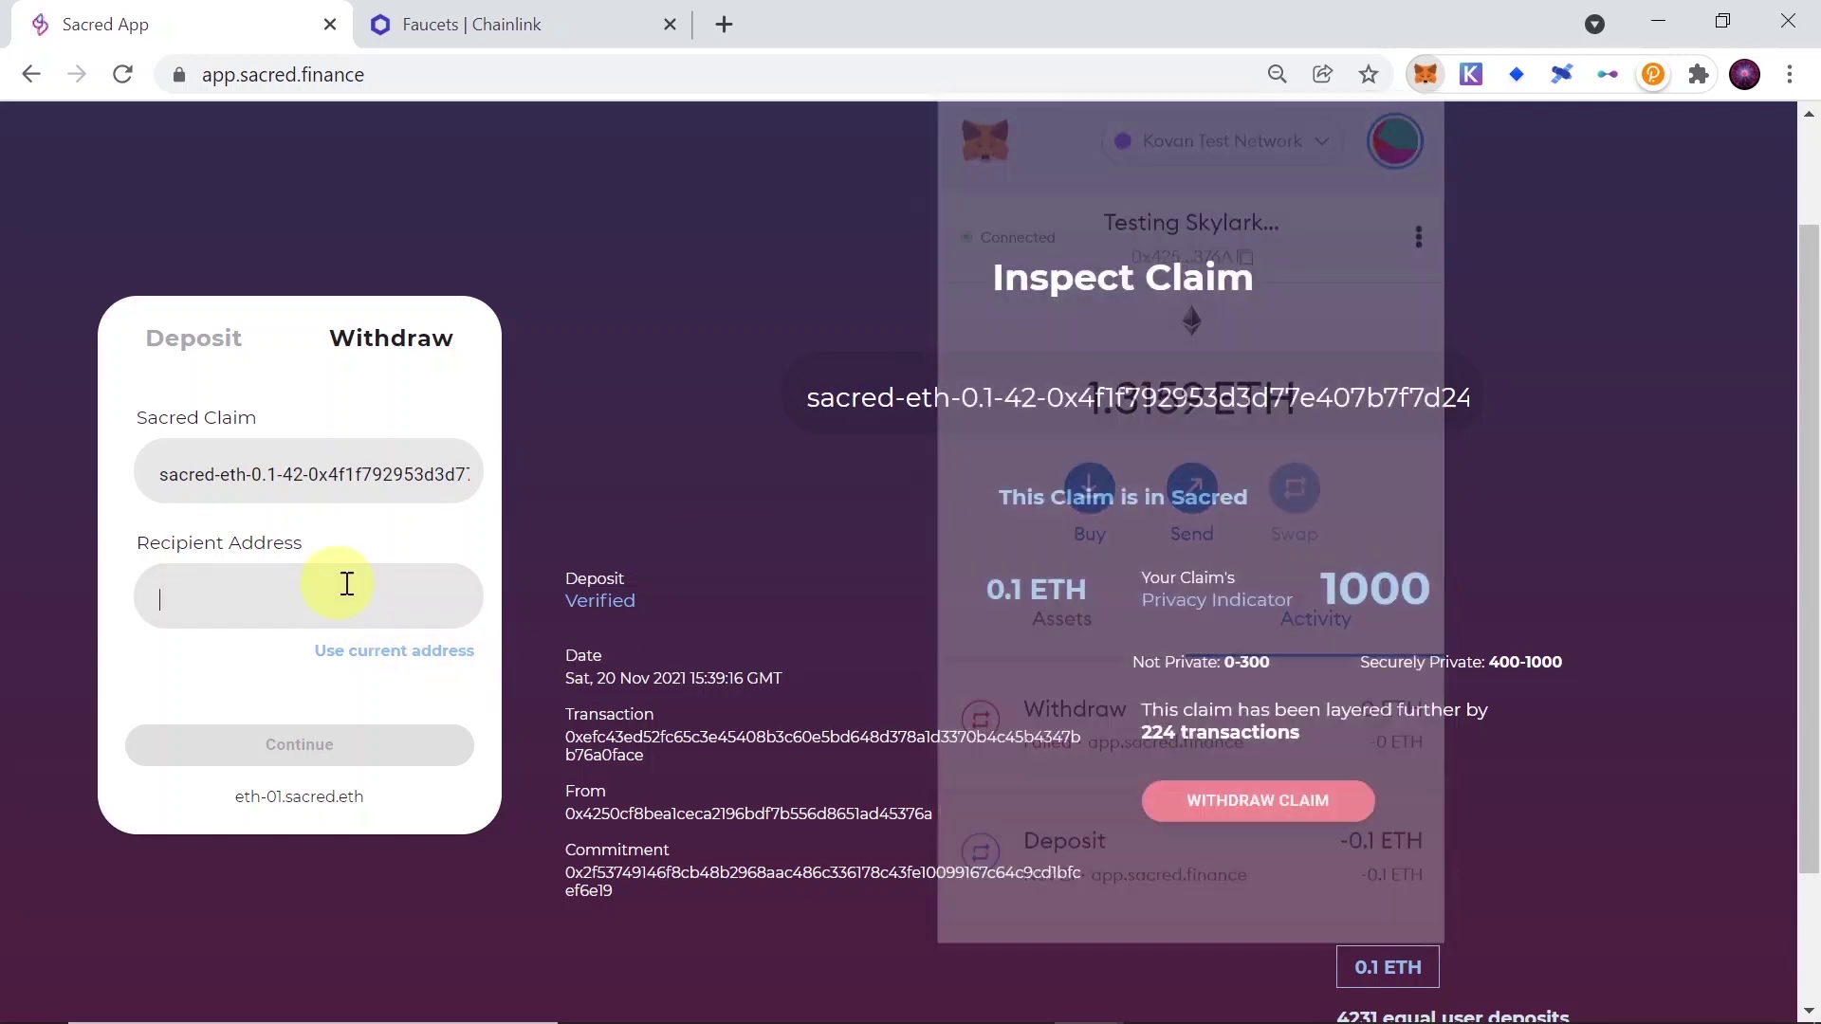
key(ctrl+v)
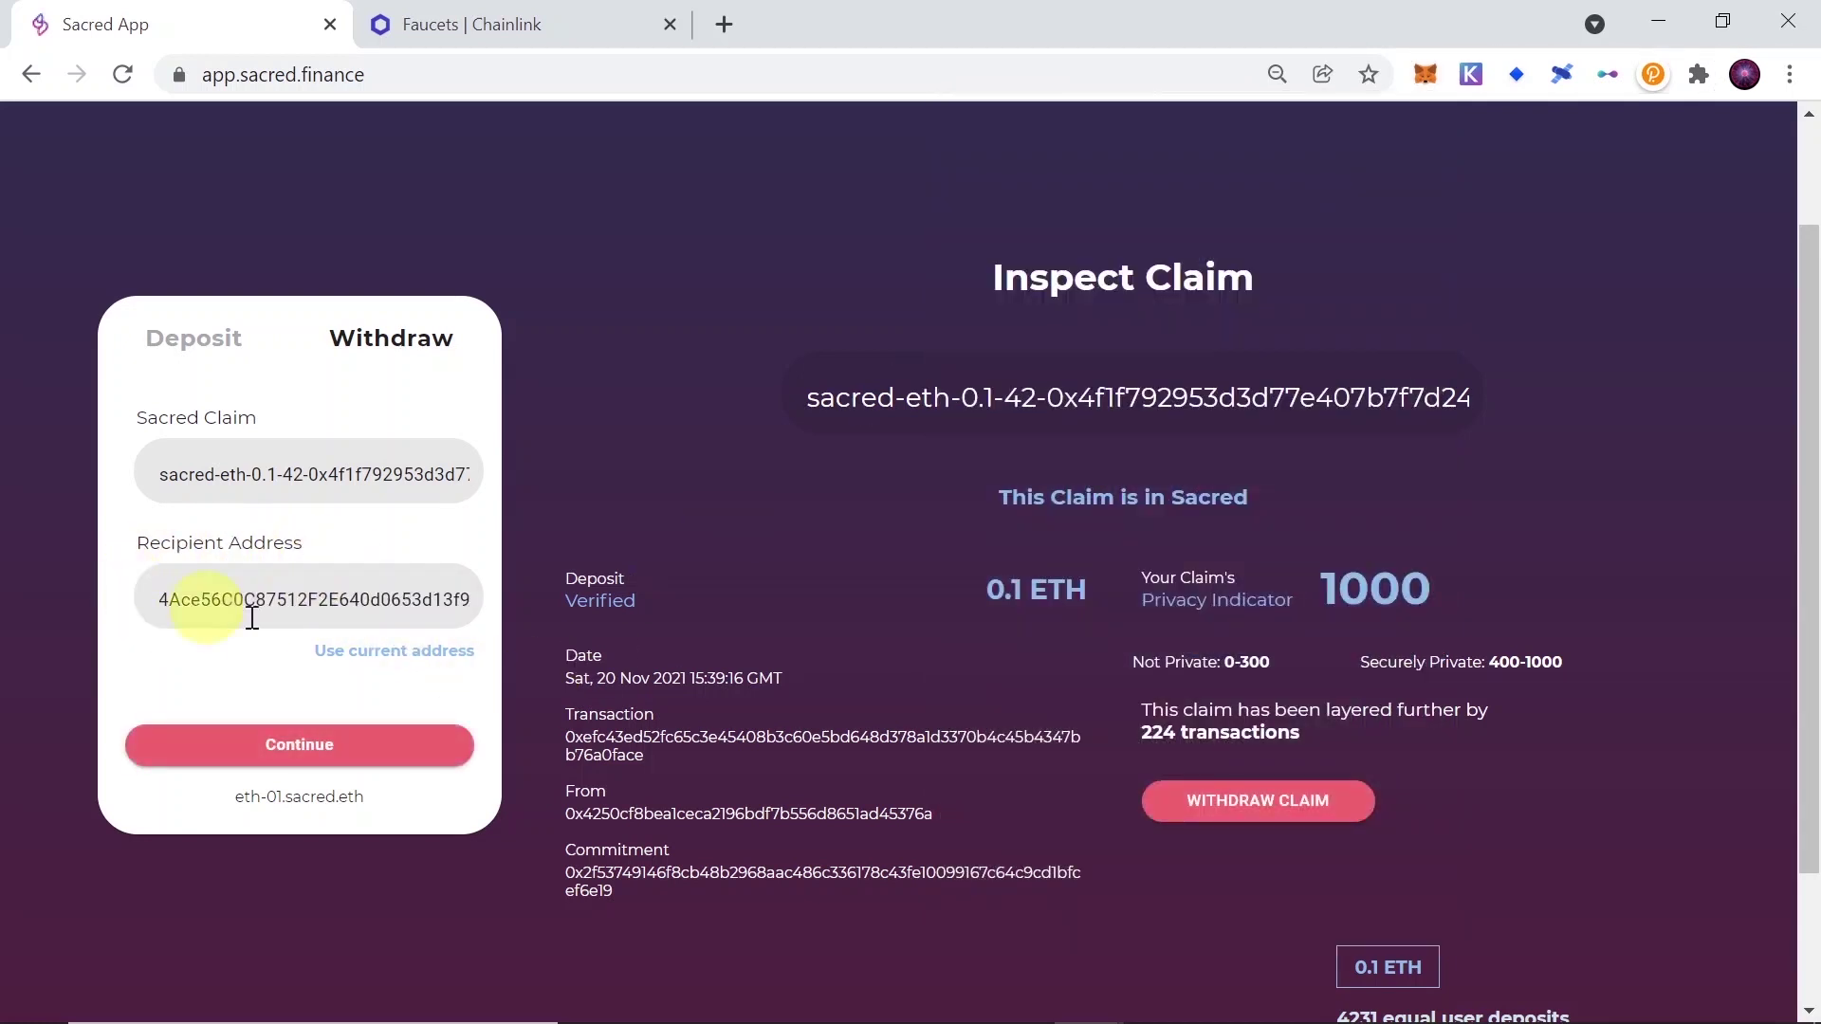
- Verify the claim and recipient, then confirm withdrawing 0.1 ETH from the summary
click(341, 747)
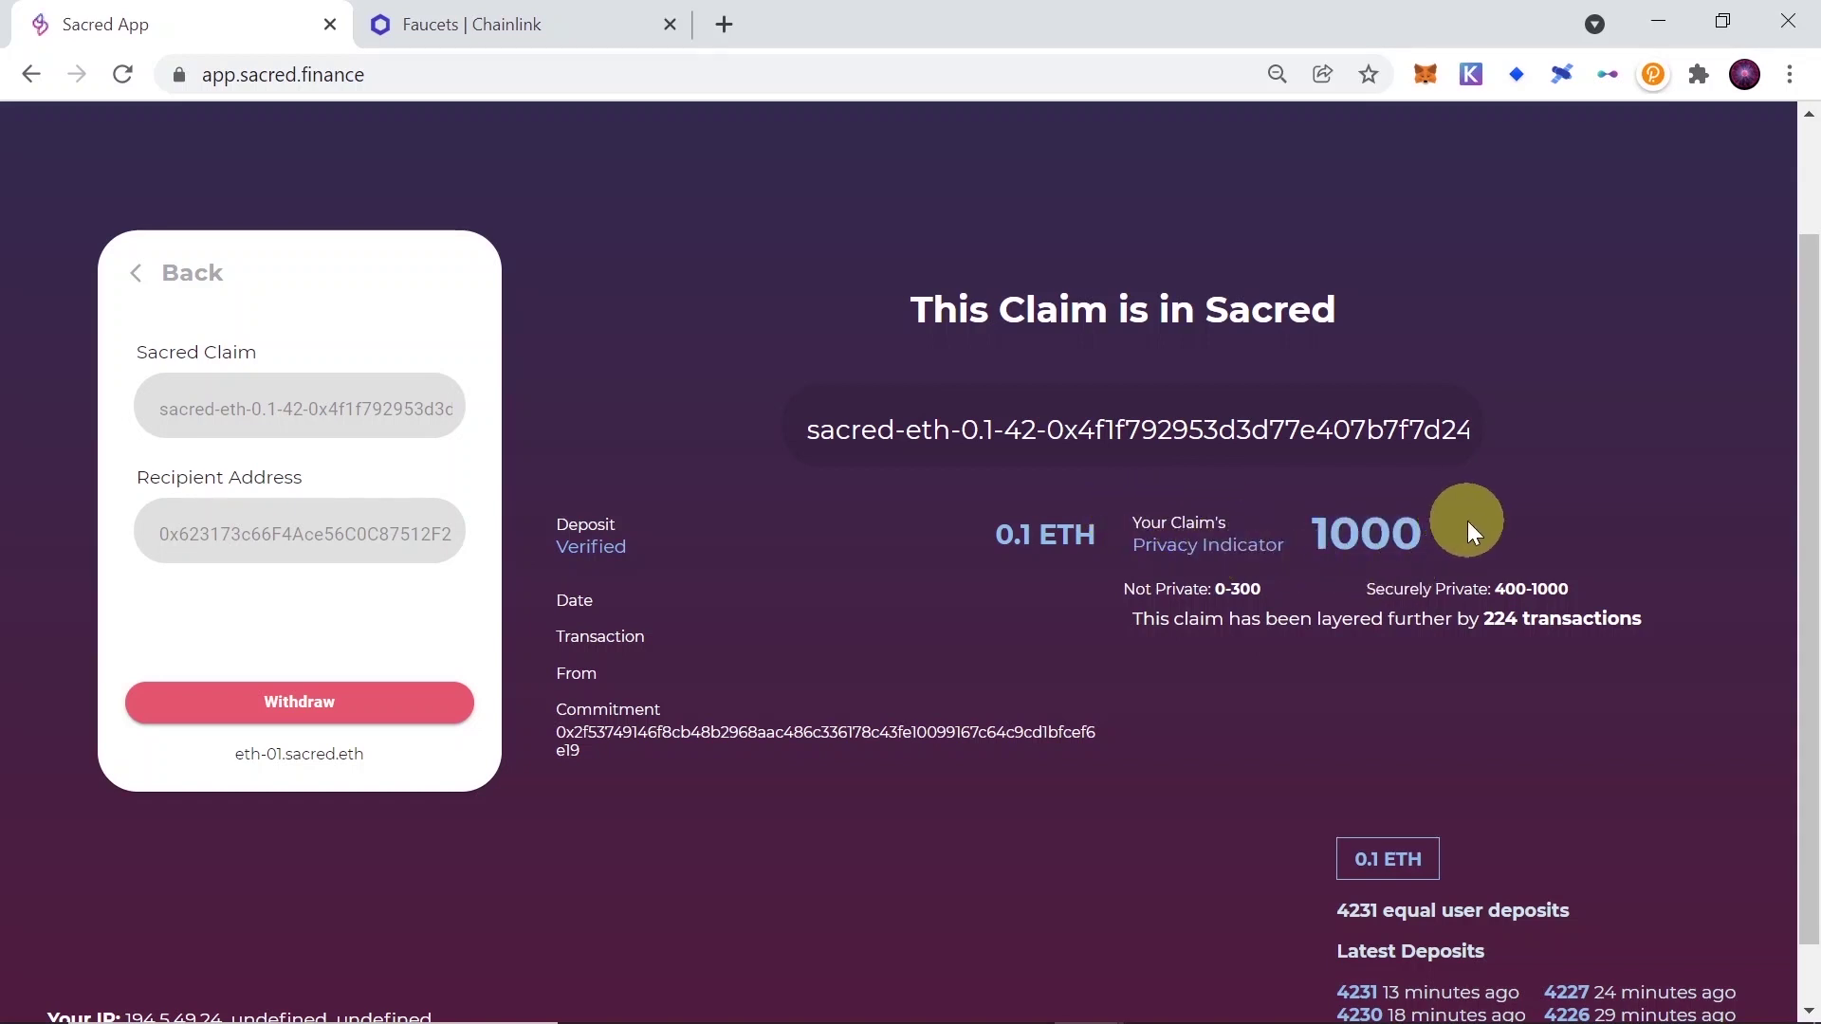
drag(1467, 521, 1154, 470)
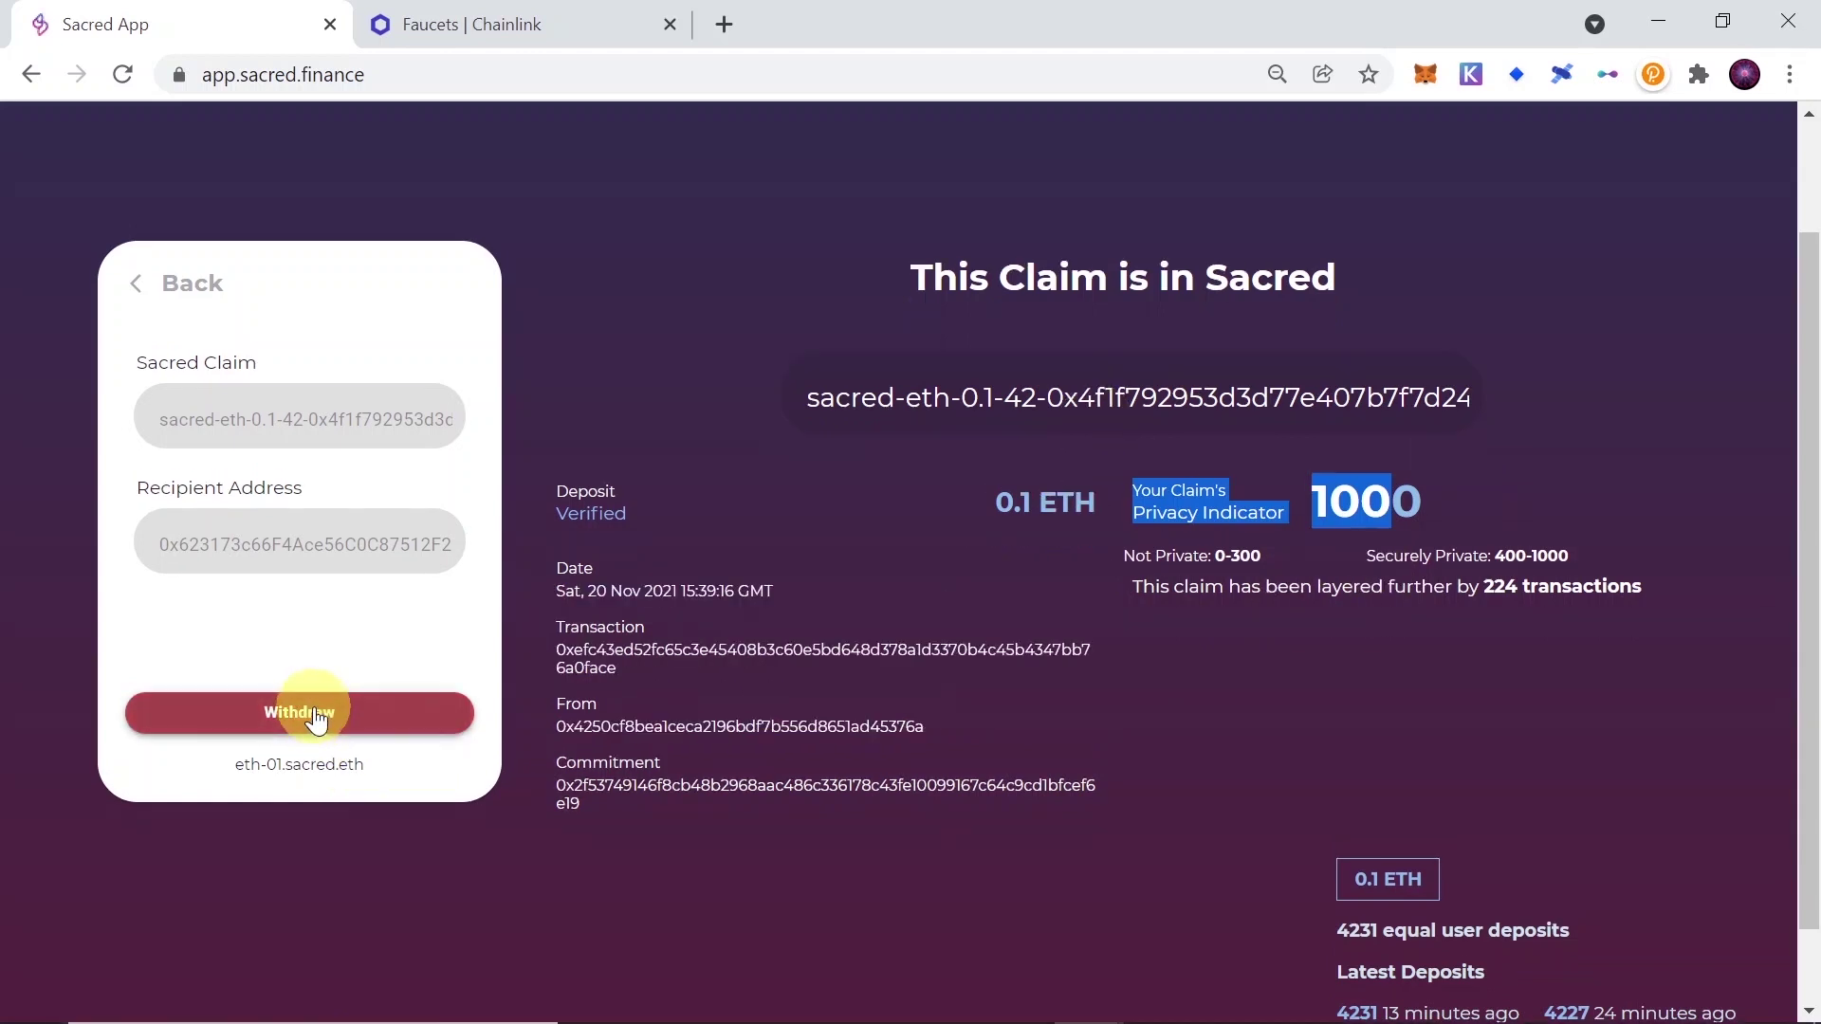
click(313, 714)
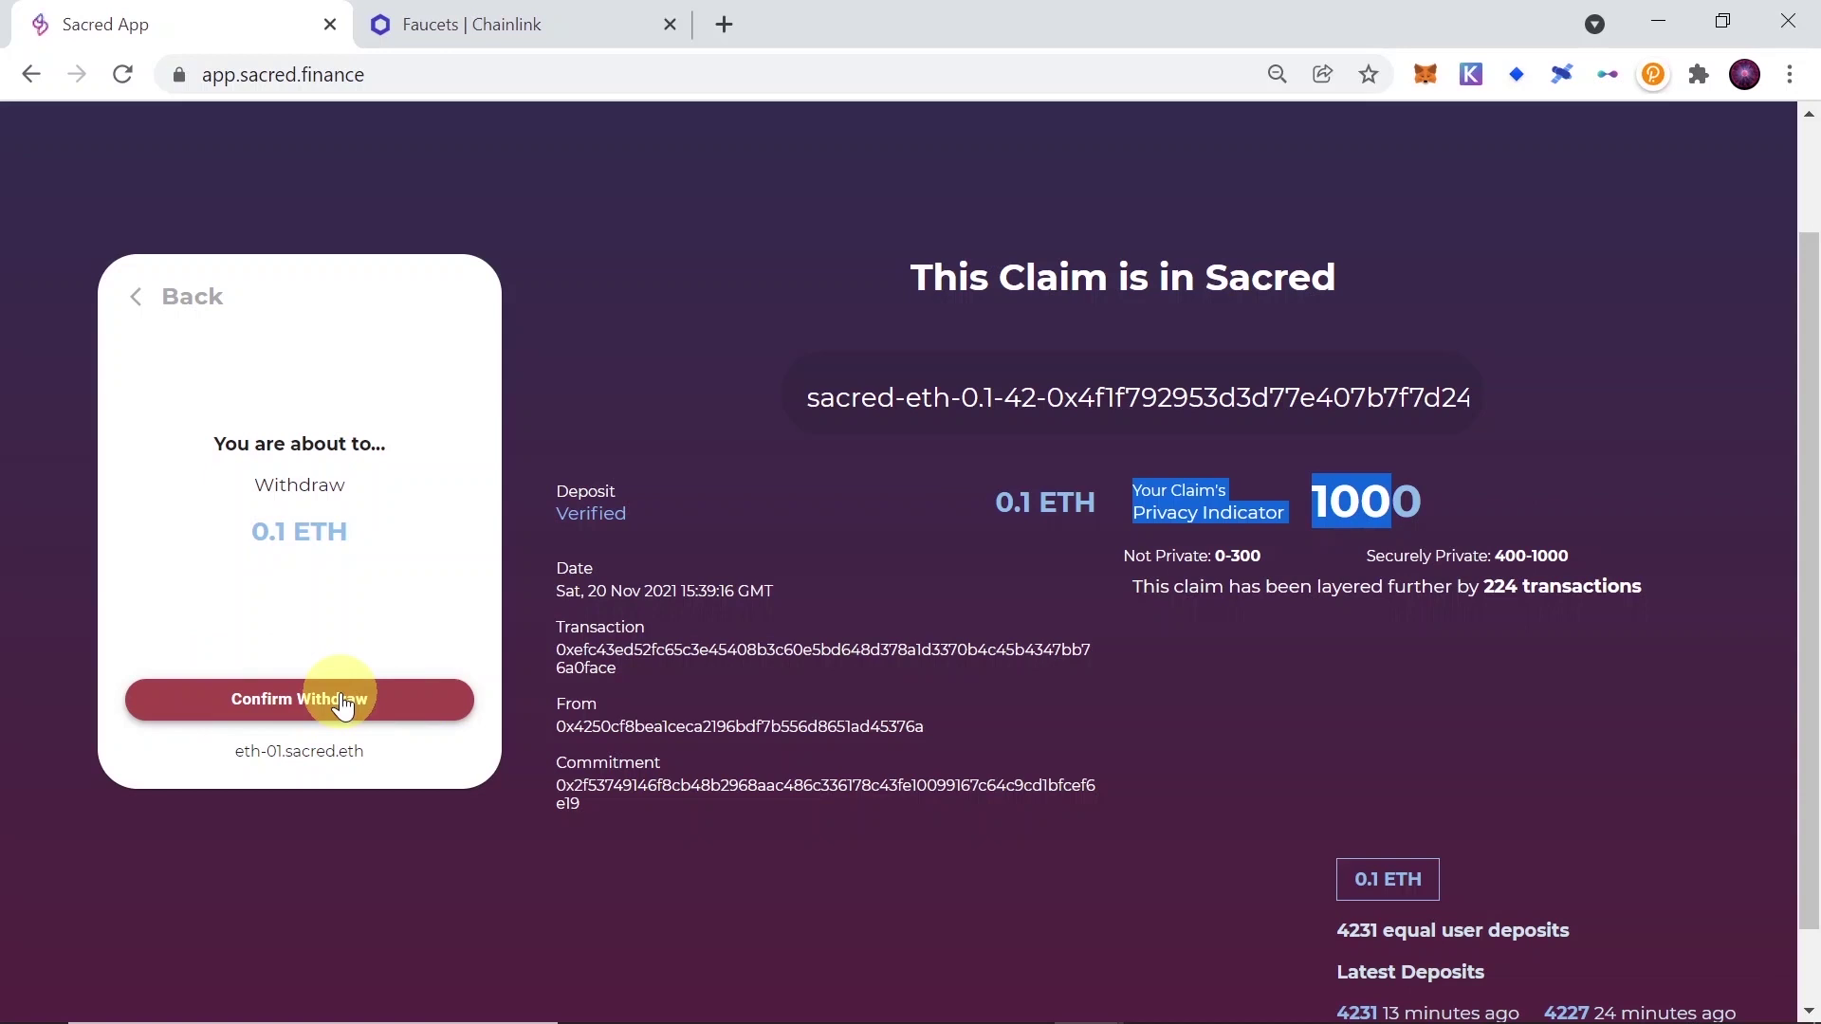
click(342, 704)
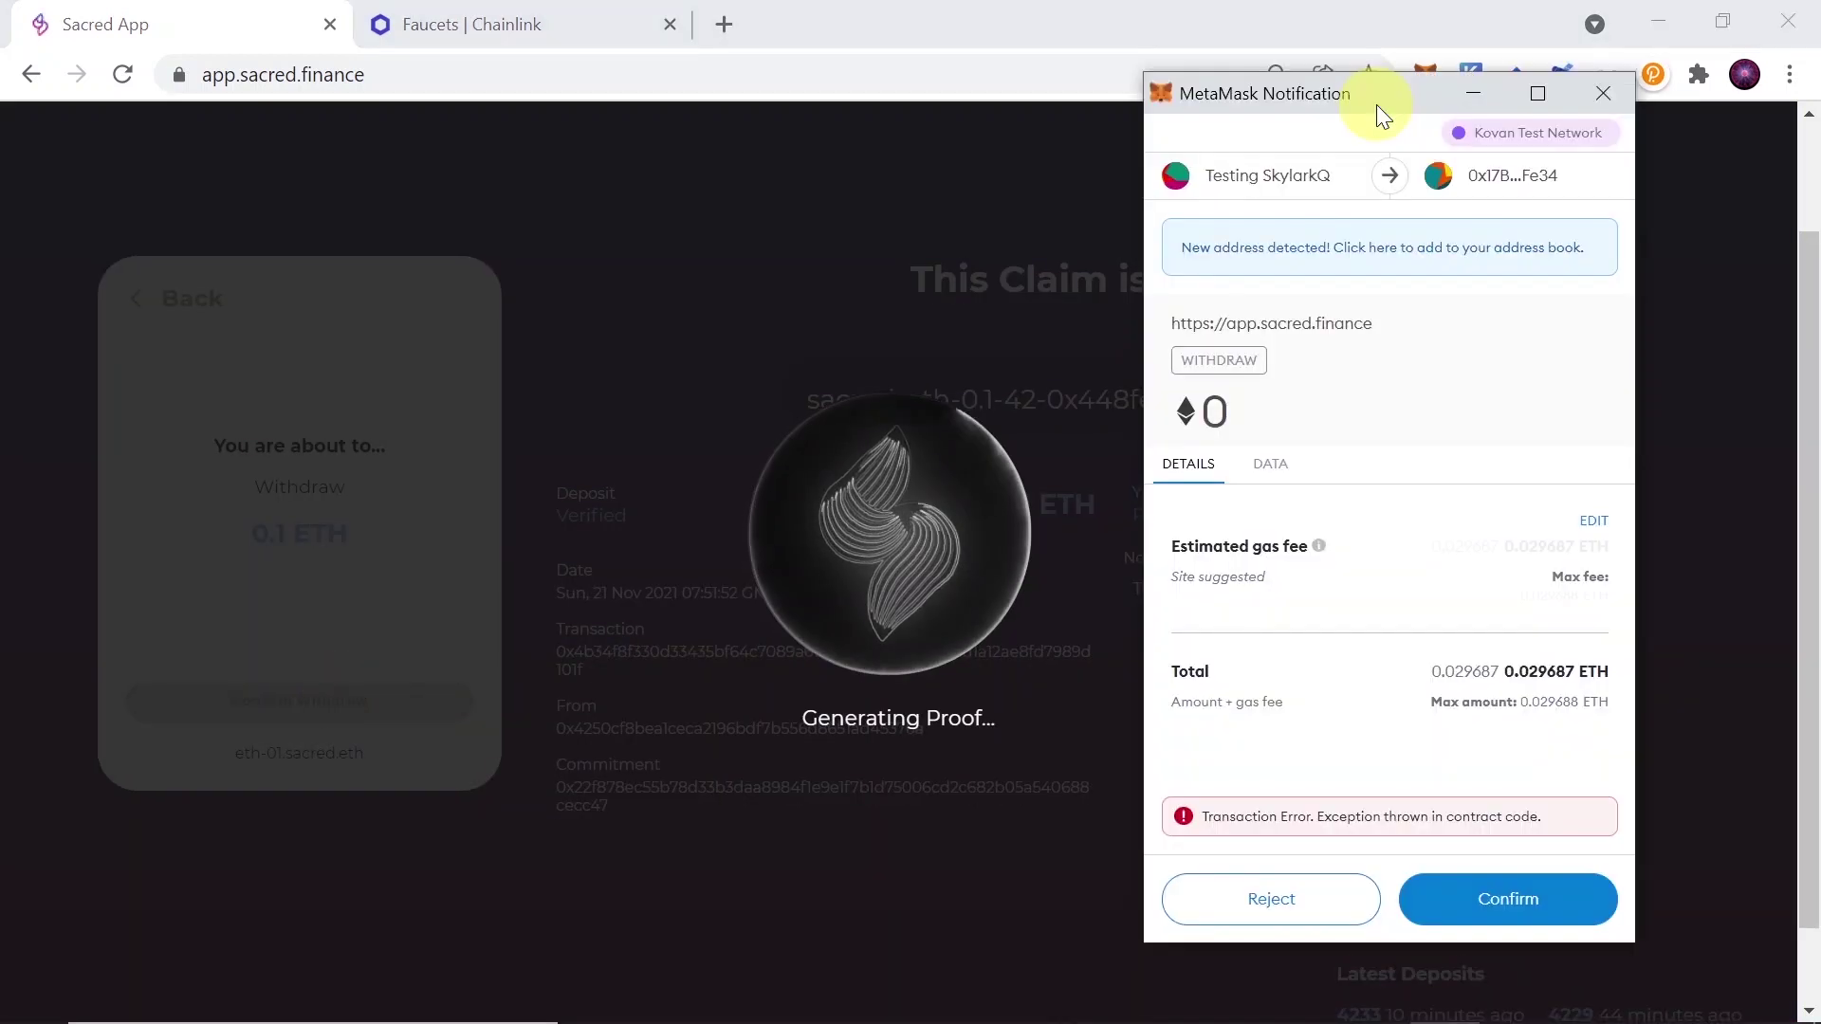
- Confirm the Sacred withdraw transaction in the MetaMask notification window
click(1529, 898)
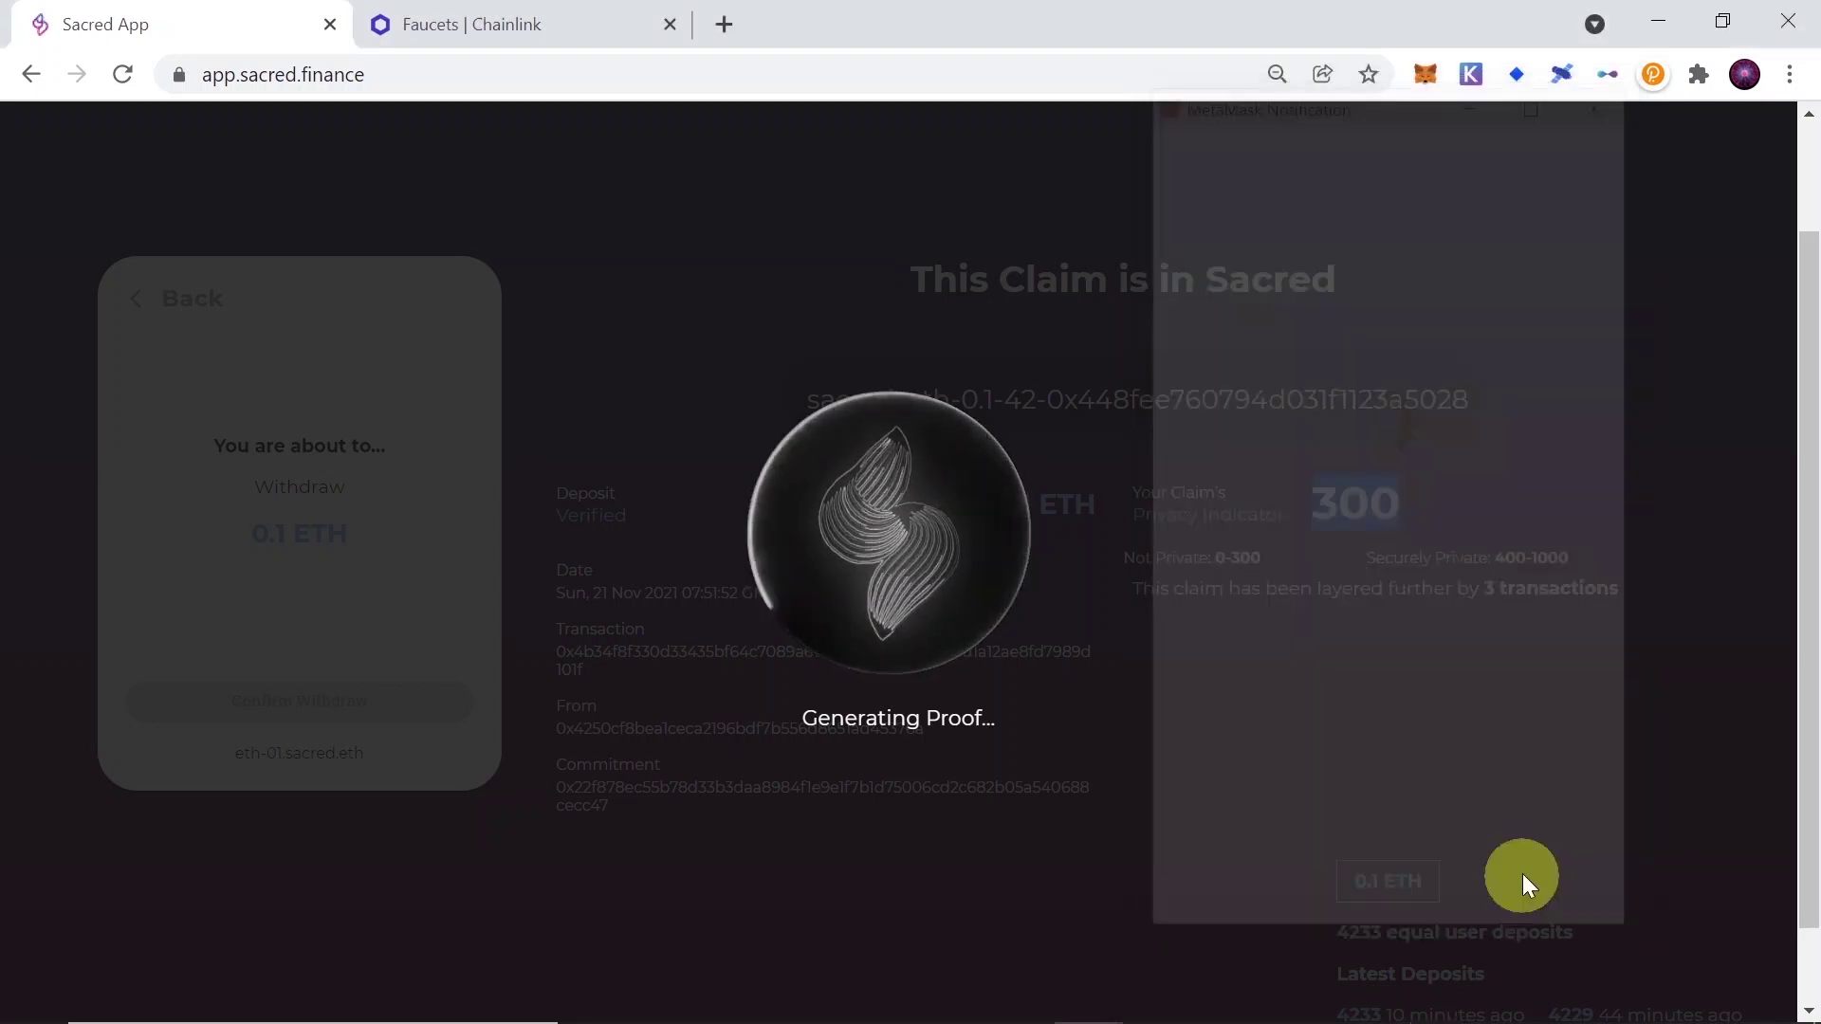